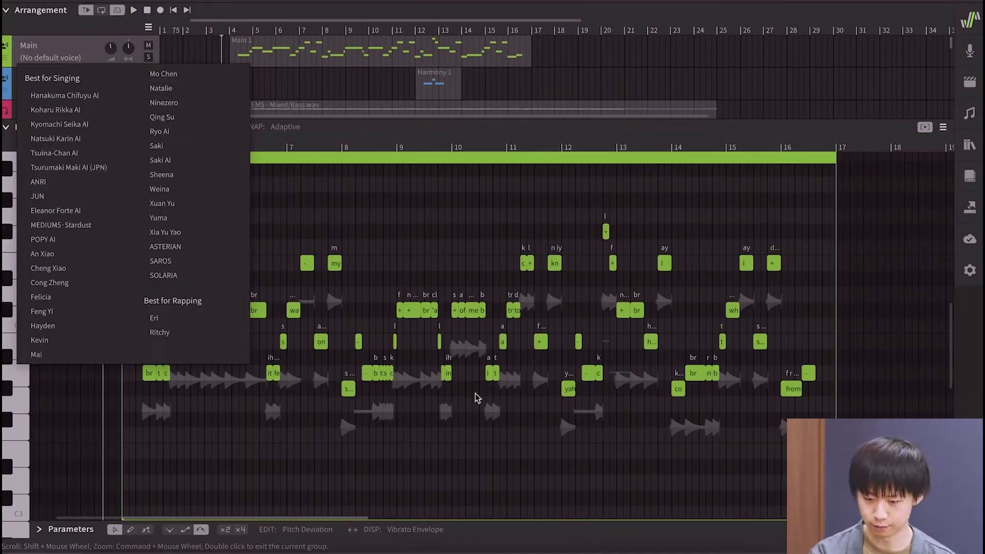
# Assign Natalie as the voice of the Main and Harmony tracks and play the melody through once.
pyautogui.click(176, 88)
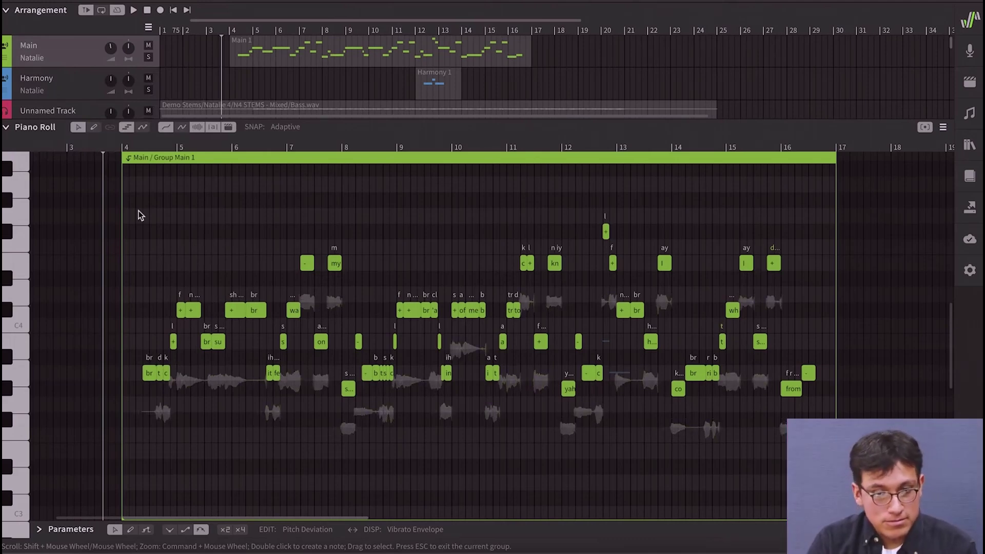
pyautogui.scroll(3, 163, 244)
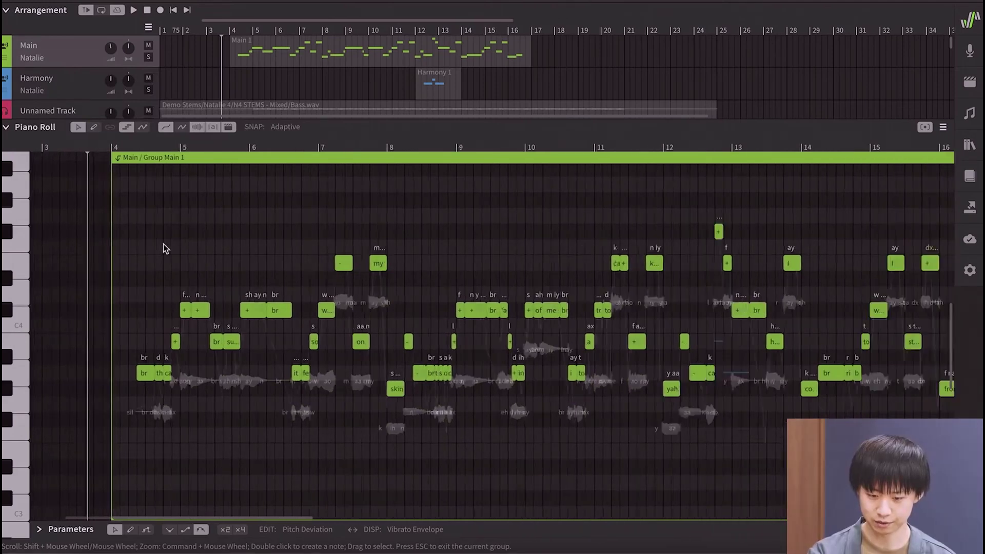
pyautogui.press('space')
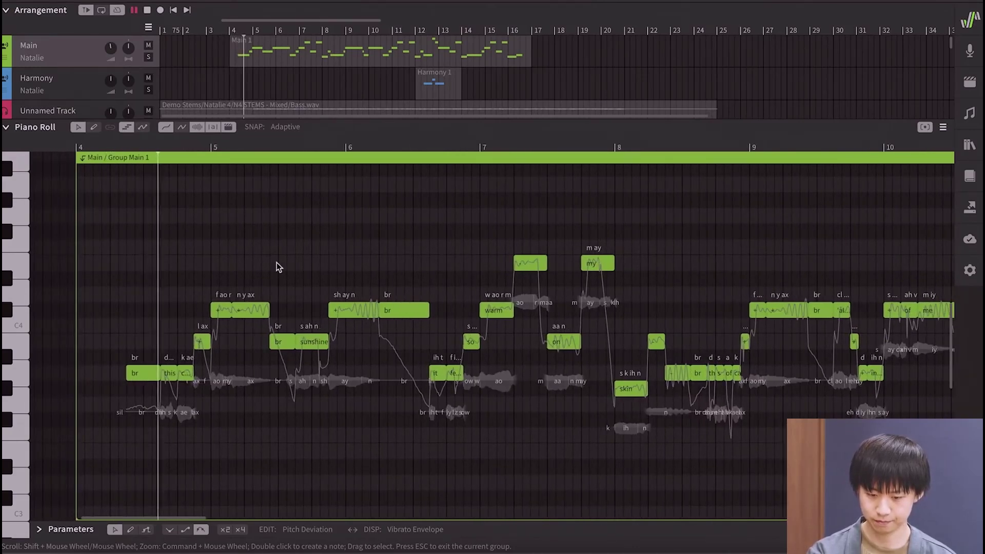
pyautogui.scroll(1, 276, 263)
pyautogui.scroll(1, 276, 262)
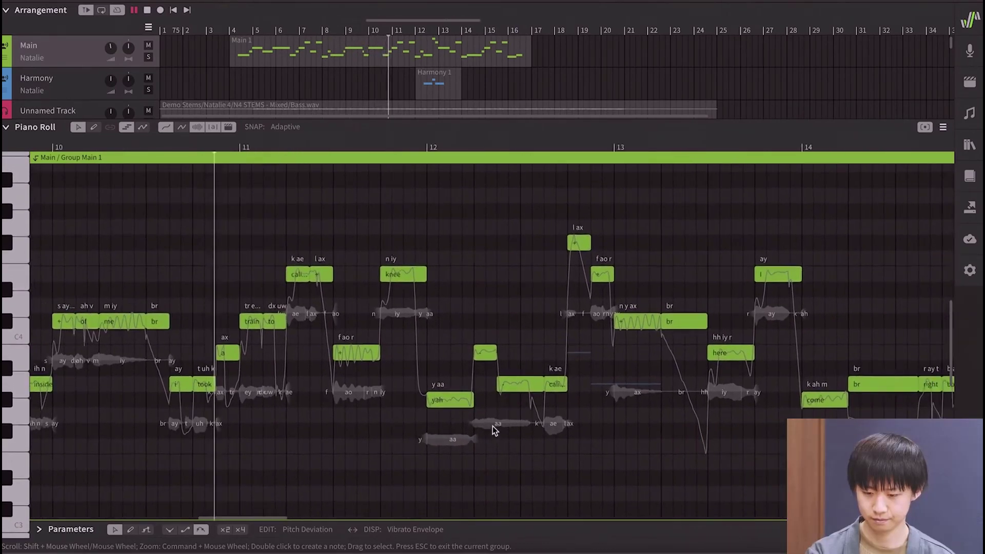
pyautogui.scroll(-1, 492, 429)
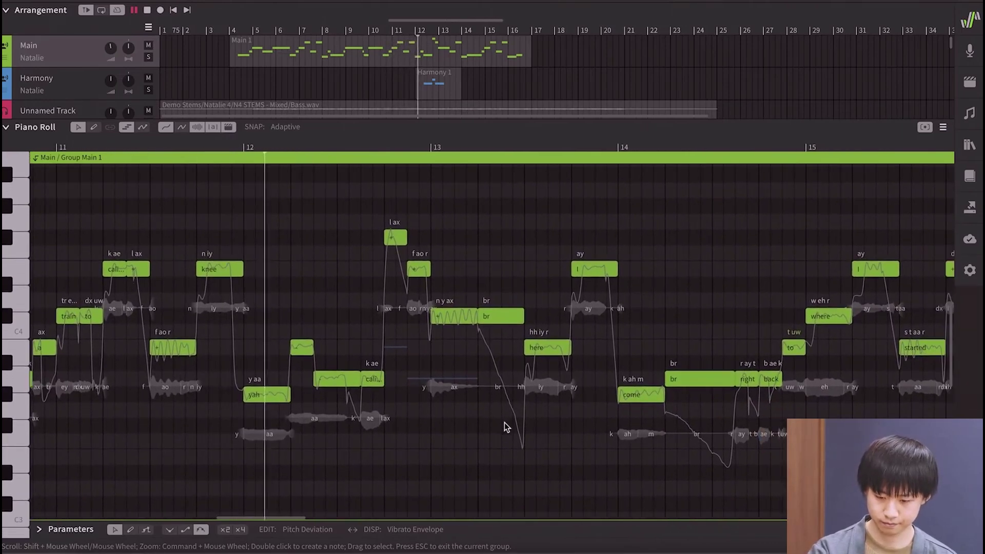
pyautogui.press('space')
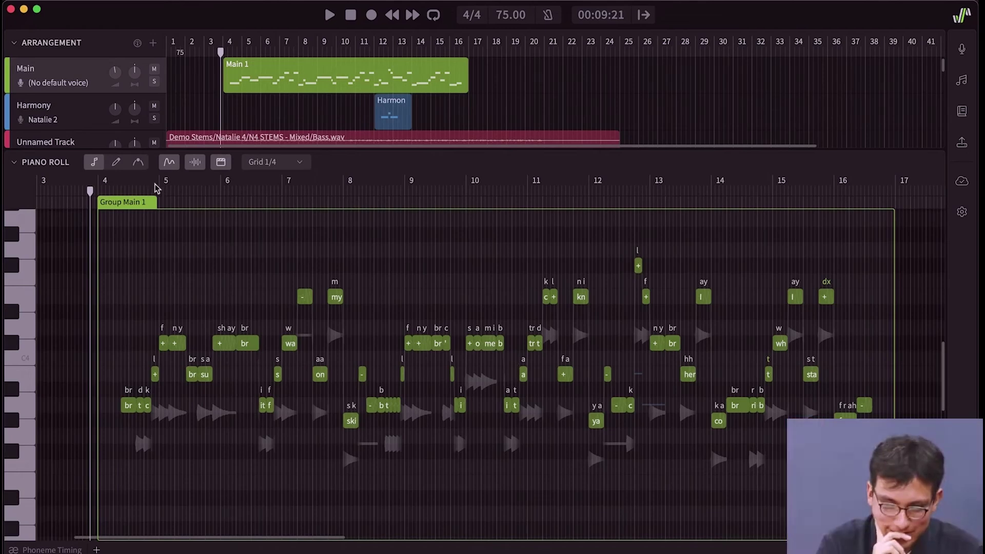
# Choose Natalie 2 in the Main track's voice selector, replacing '(No default voice)'.
pyautogui.click(70, 83)
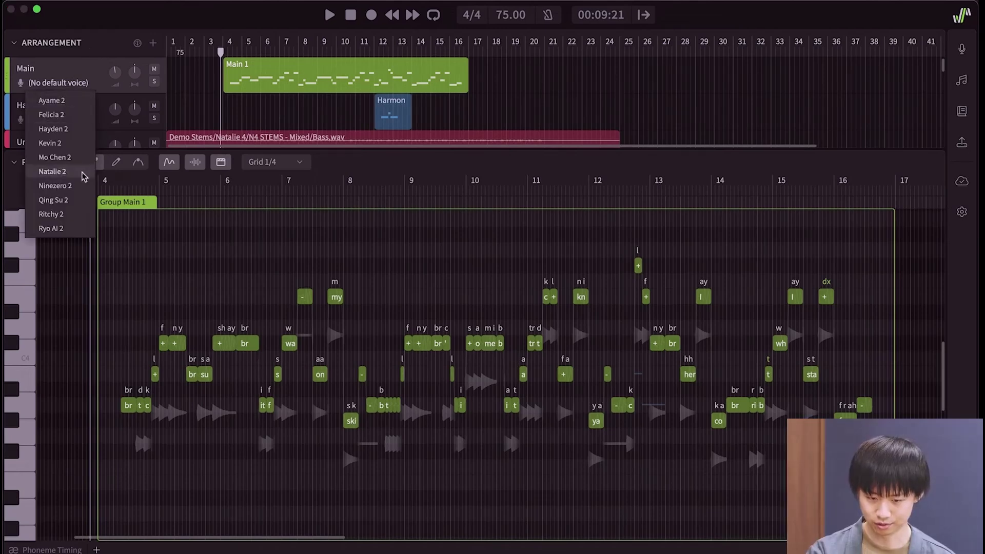
pyautogui.click(52, 171)
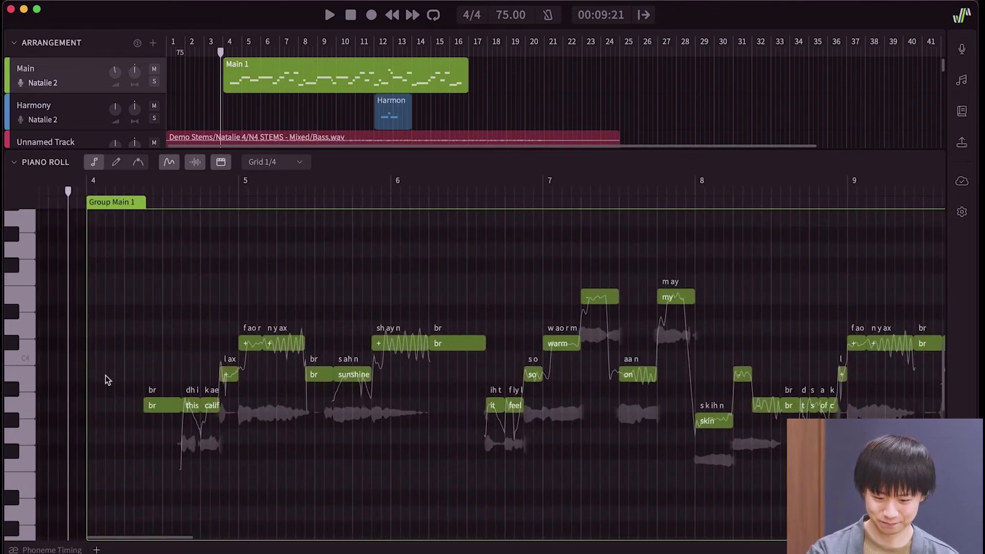
# Play the Main vocal with Natalie 2, scrolling the piano roll right to follow the playhead.
pyautogui.press('space')
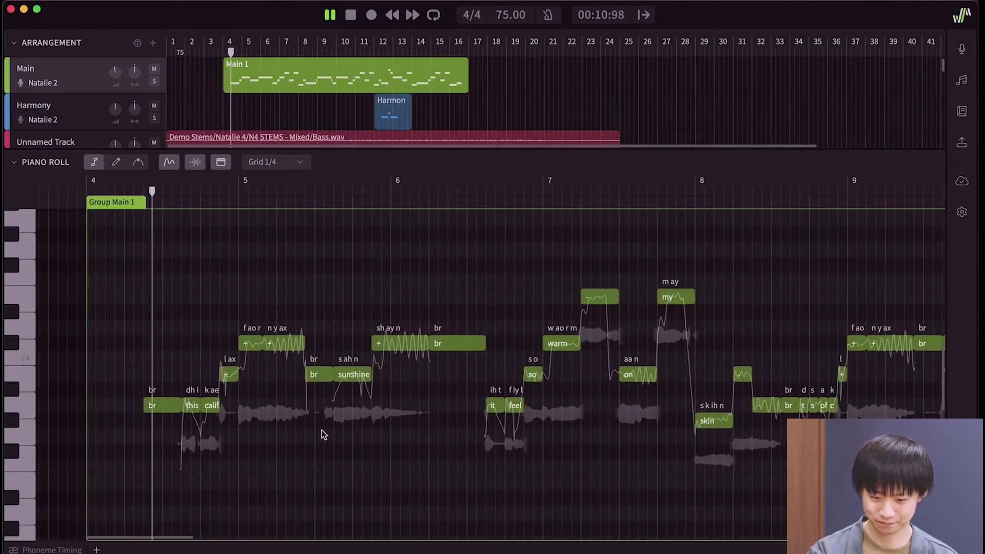
pyautogui.hscroll(2, 373, 446)
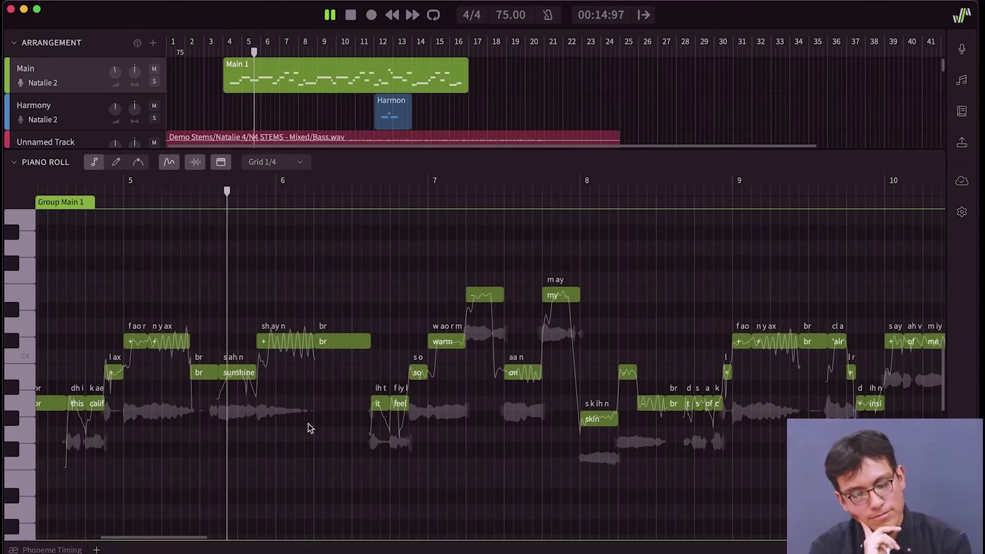
pyautogui.hscroll(5, 408, 447)
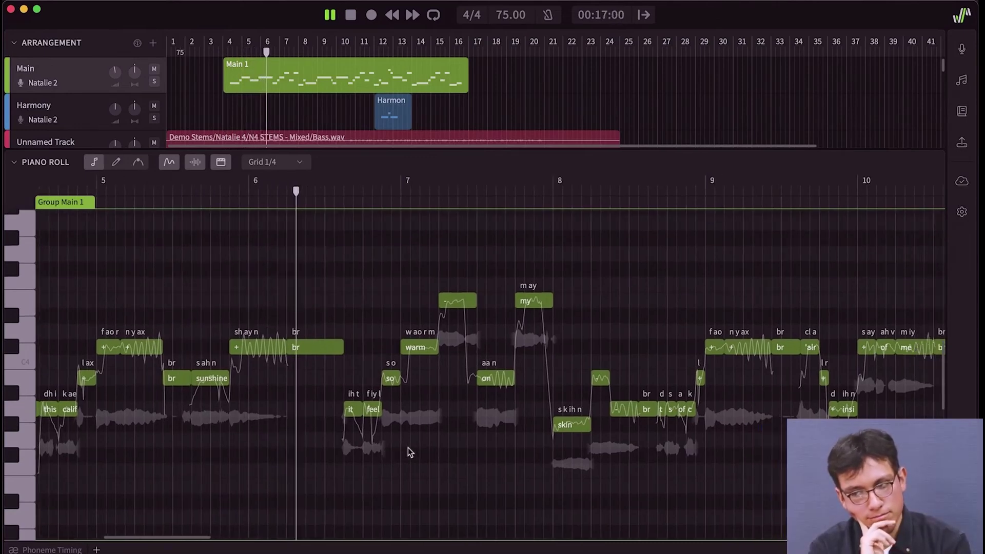
pyautogui.hscroll(1, 408, 452)
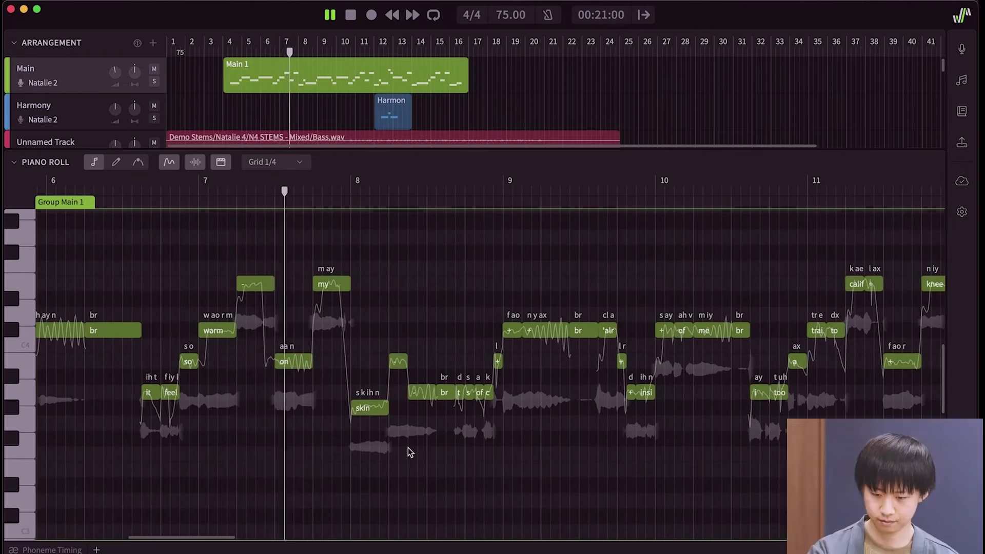
pyautogui.hscroll(8, 510, 448)
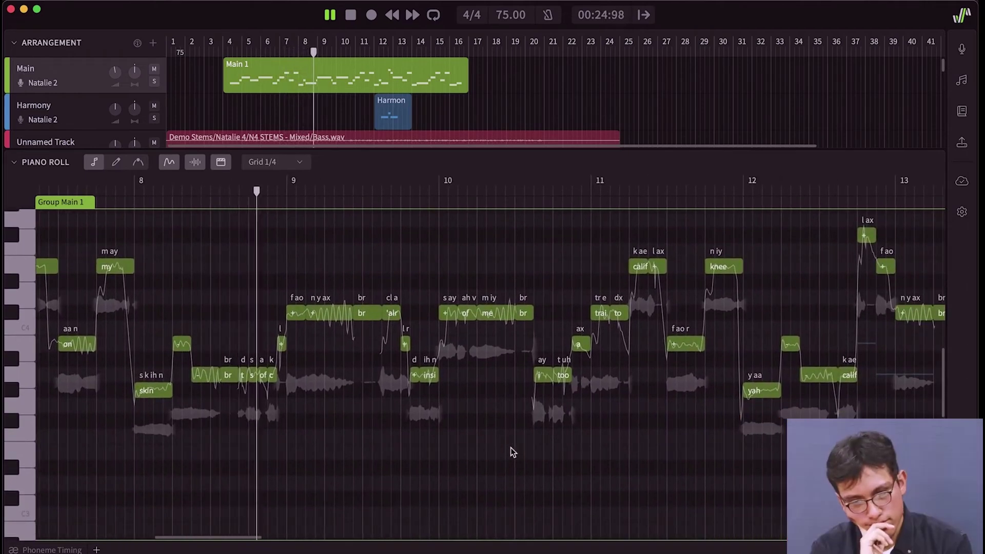
pyautogui.hscroll(2, 510, 447)
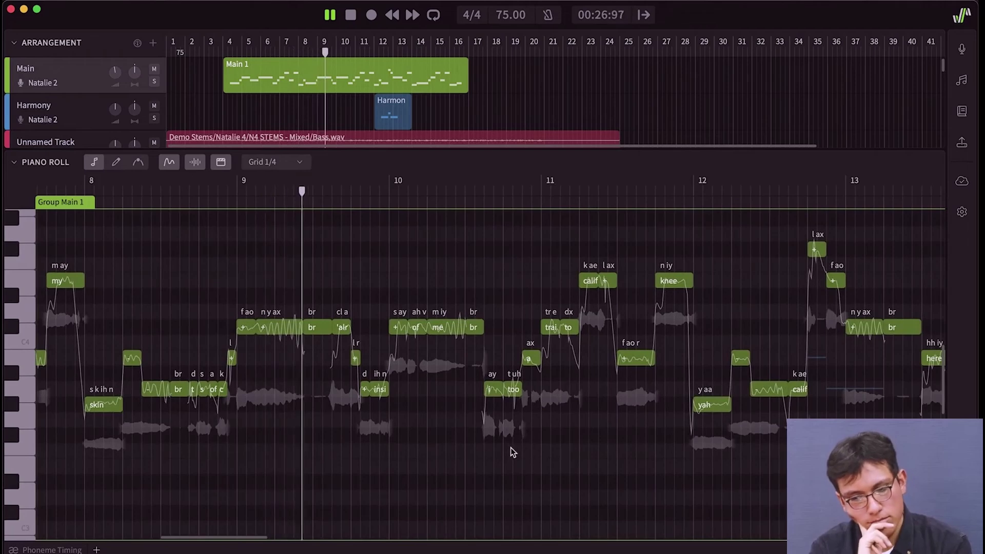
pyautogui.hscroll(5, 578, 452)
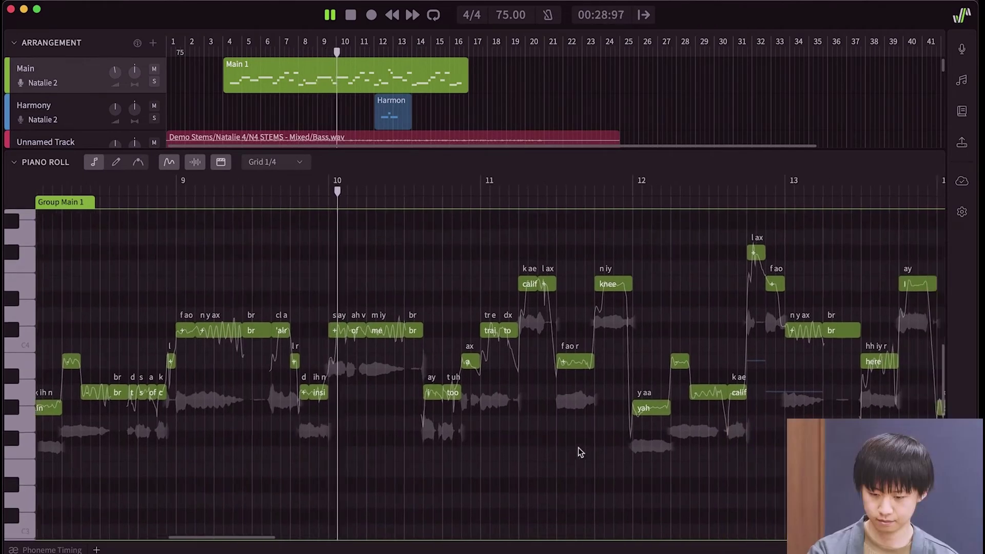
pyautogui.hscroll(4, 578, 447)
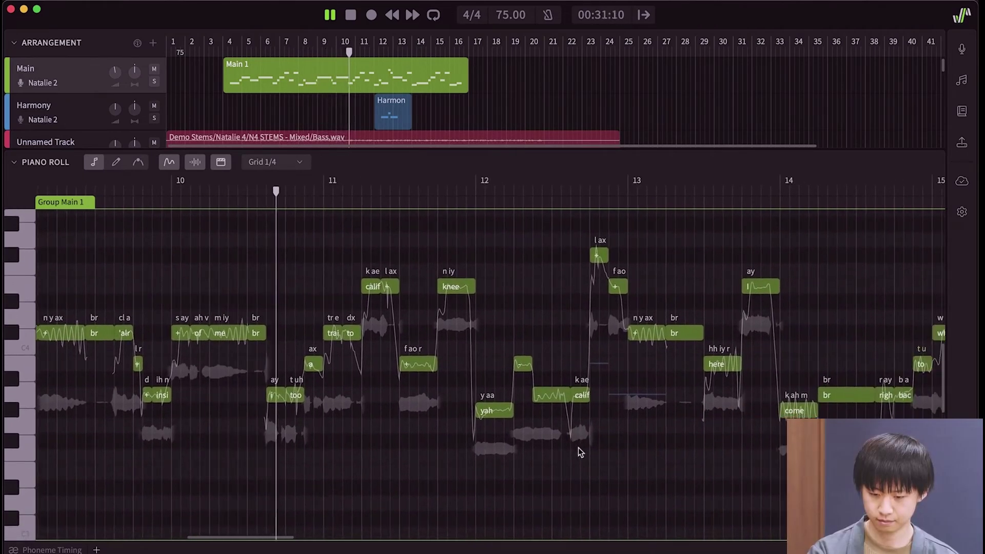
pyautogui.hscroll(3, 578, 448)
pyautogui.hscroll(1, 577, 452)
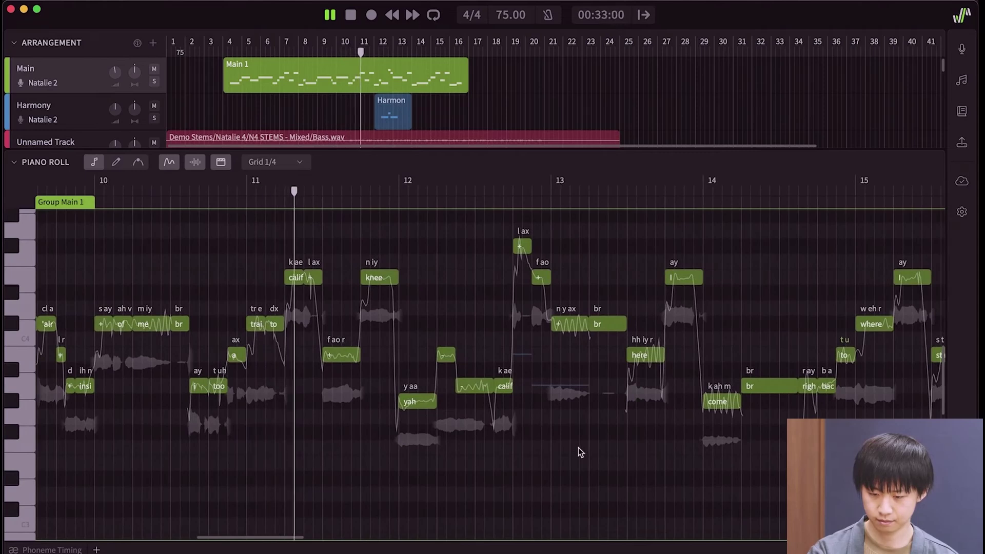
pyautogui.hscroll(3, 577, 451)
pyautogui.hscroll(3, 578, 452)
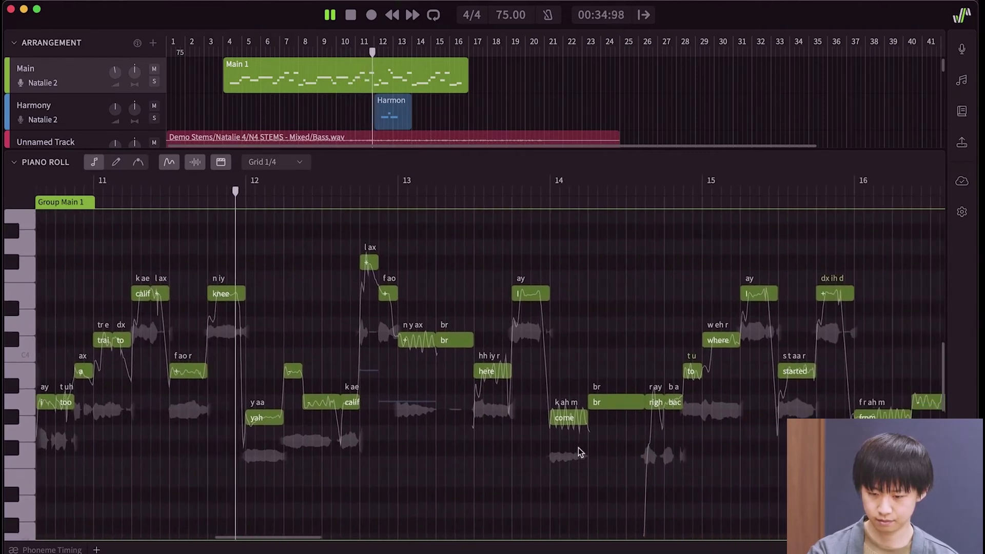
pyautogui.hscroll(2, 578, 452)
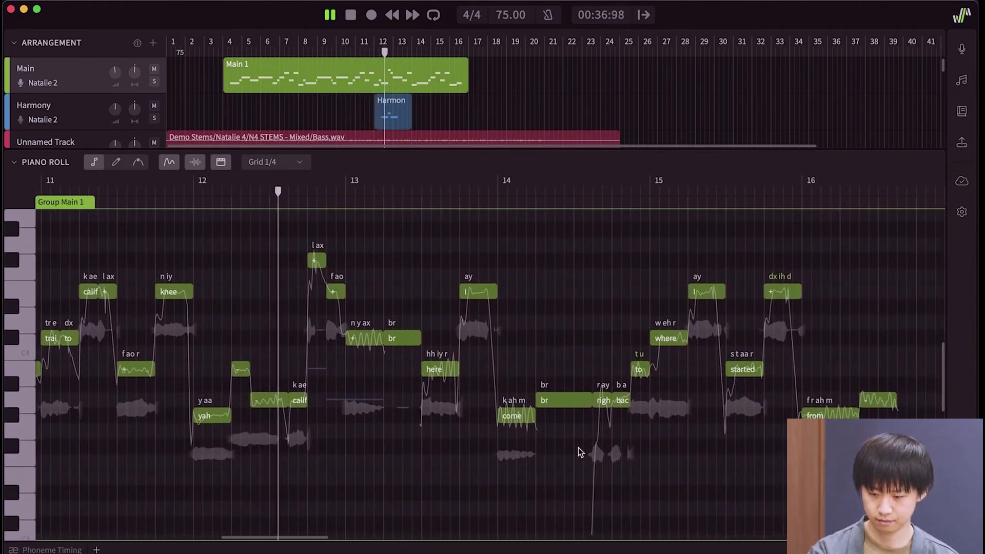
pyautogui.hscroll(2, 577, 451)
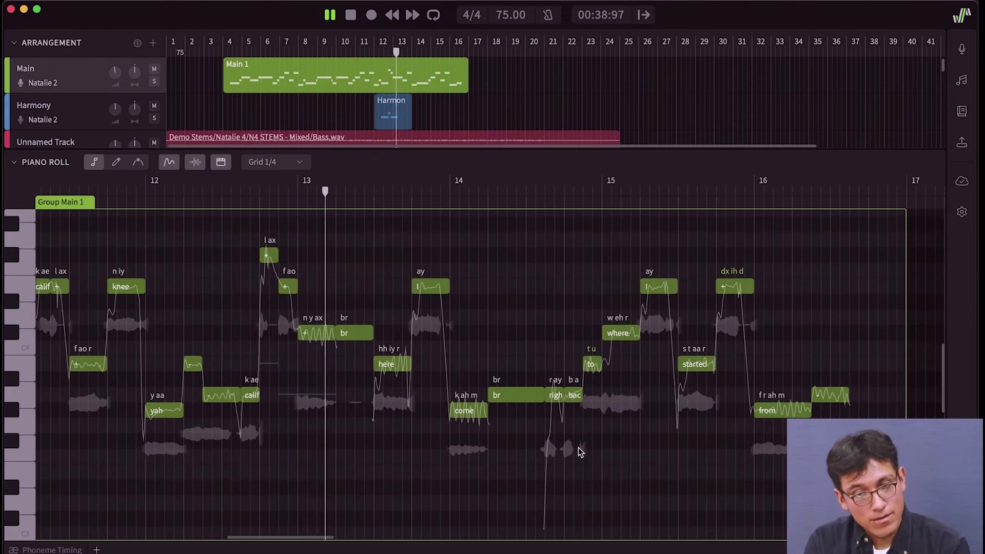
pyautogui.hscroll(2, 577, 452)
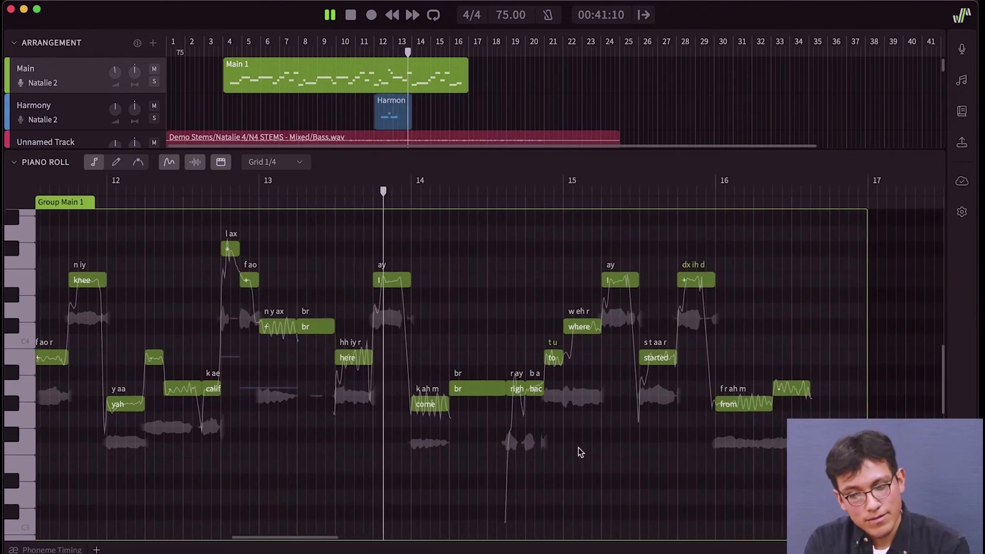
pyautogui.hscroll(1, 577, 451)
pyautogui.hscroll(2, 577, 452)
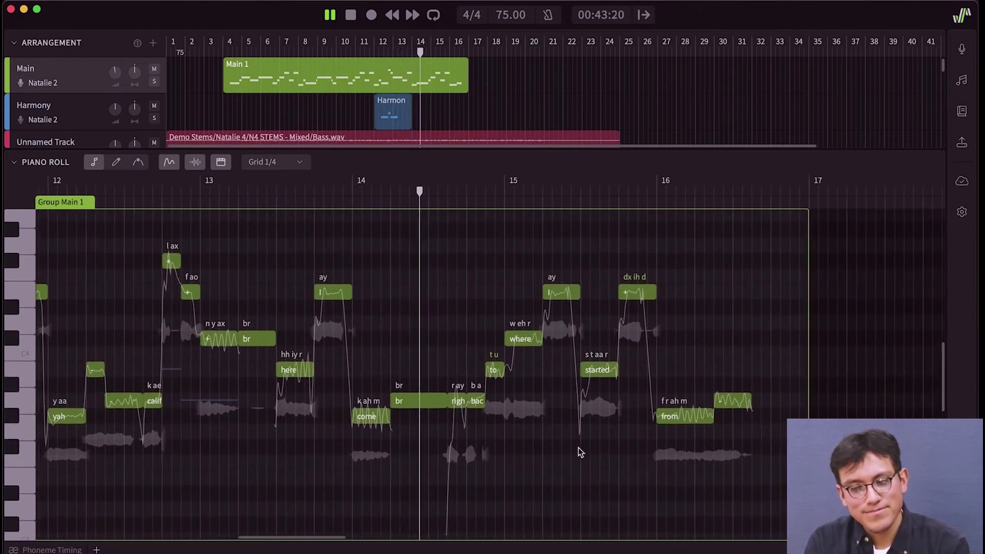
pyautogui.hscroll(2, 578, 451)
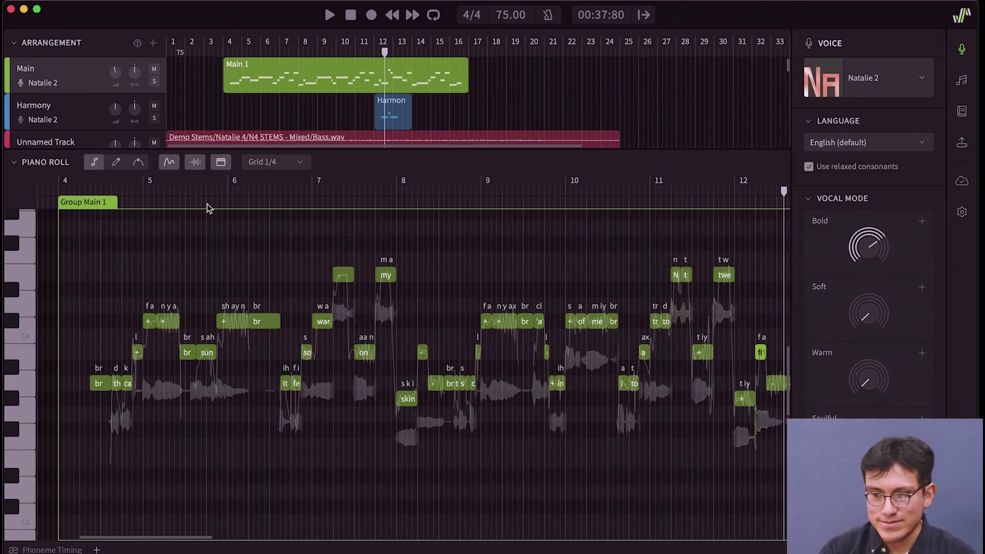
# Play from bar 4 with the Main track soloed.
pyautogui.click(92, 225)
pyautogui.press('space')
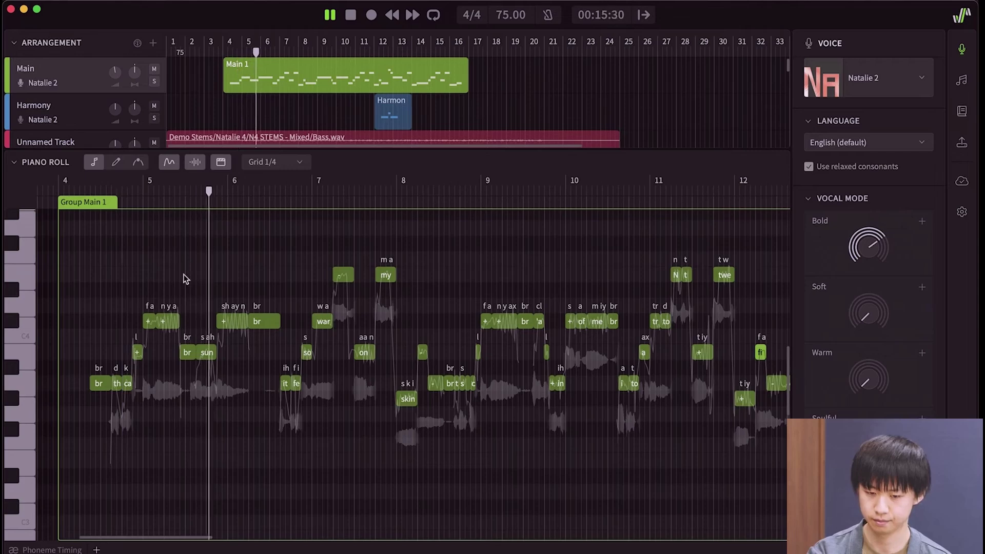
pyautogui.click(154, 81)
pyautogui.scroll(5, 348, 343)
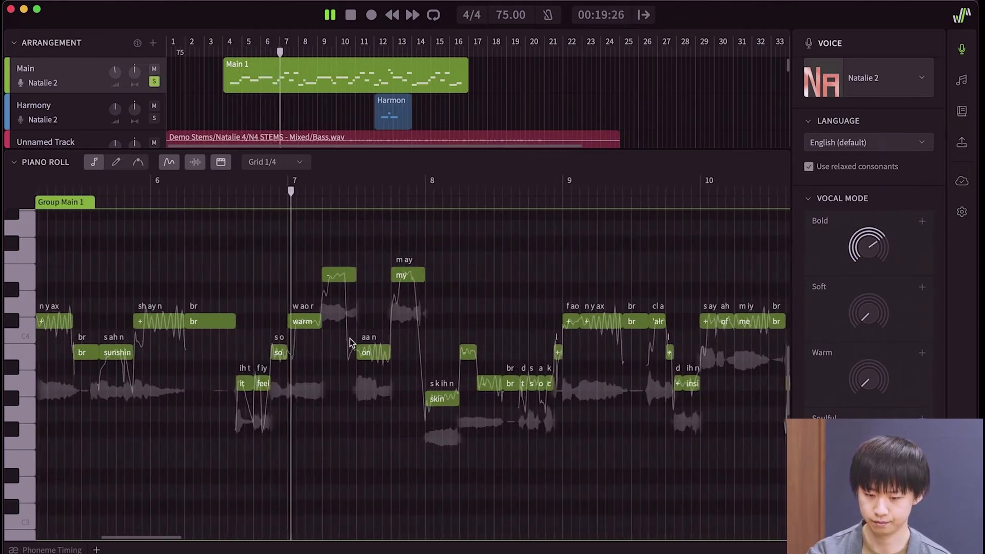
pyautogui.hscroll(3, 396, 387)
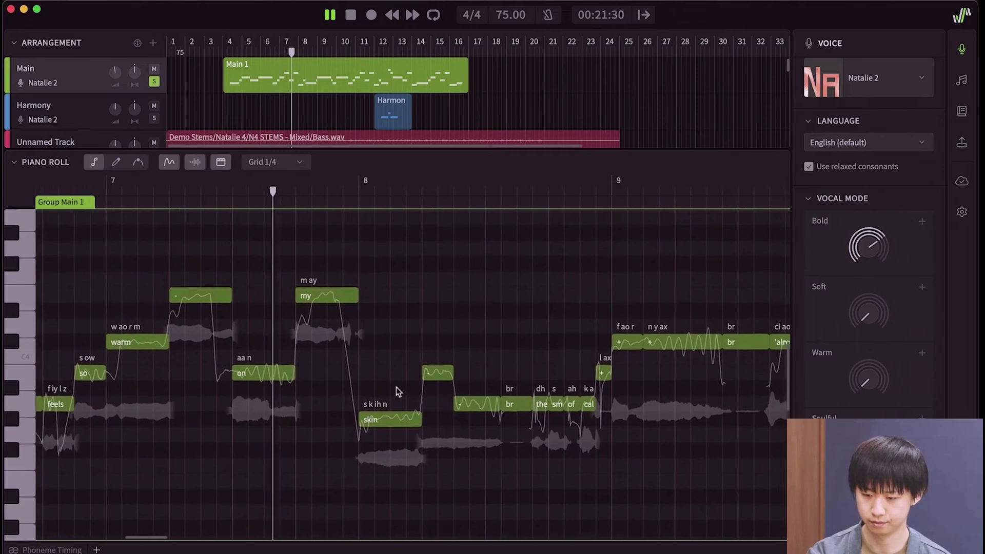
pyautogui.hscroll(3, 510, 439)
pyautogui.scroll(-1, 509, 438)
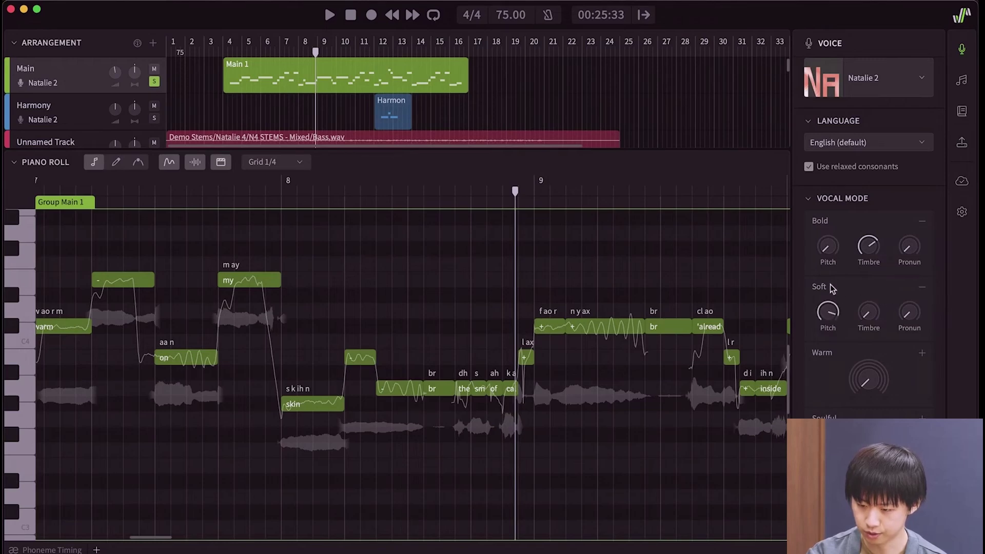
# Zoom the piano roll out horizontally so bars 3–11 are visible.
pyautogui.moveTo(909, 314)
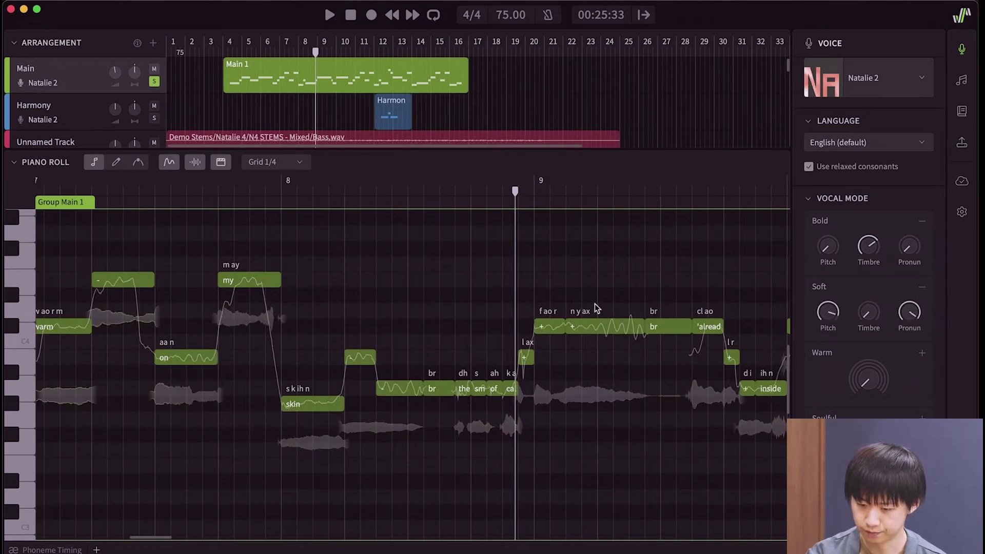
pyautogui.scroll(-5, 595, 304)
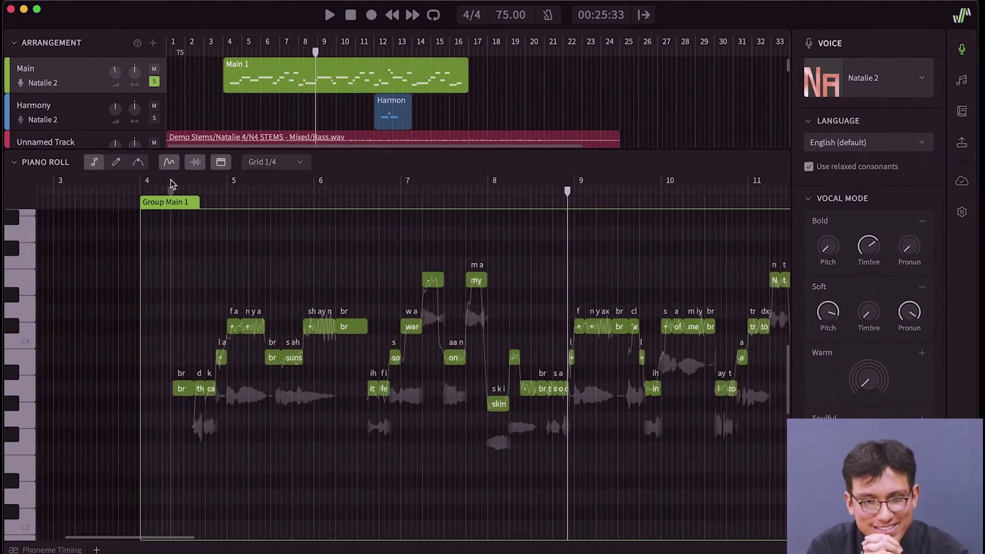
# Play from bar 4, stop, replay from bar 5, then return the playhead to about bar 4.3.
pyautogui.click(170, 183)
pyautogui.press('space')
pyautogui.scroll(3, 226, 308)
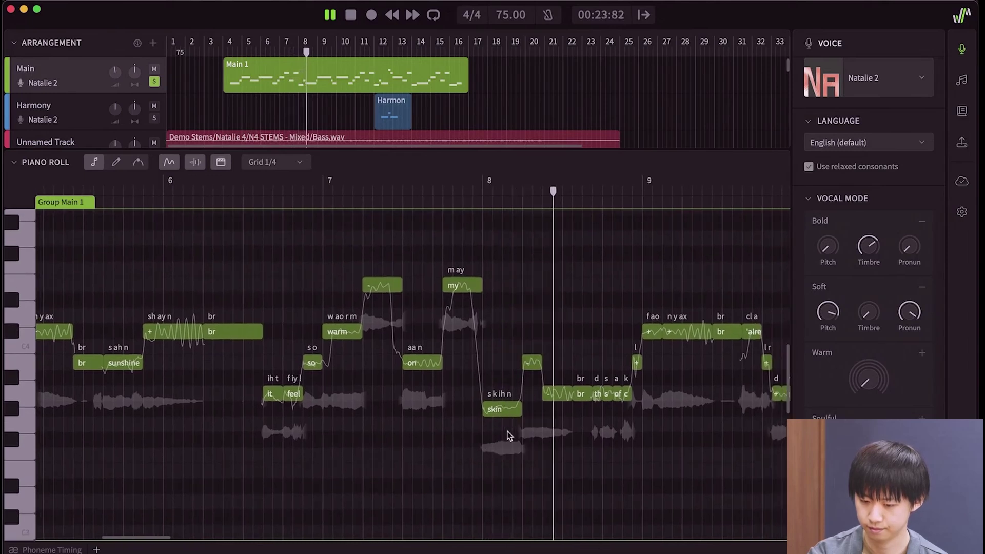
pyautogui.press('space')
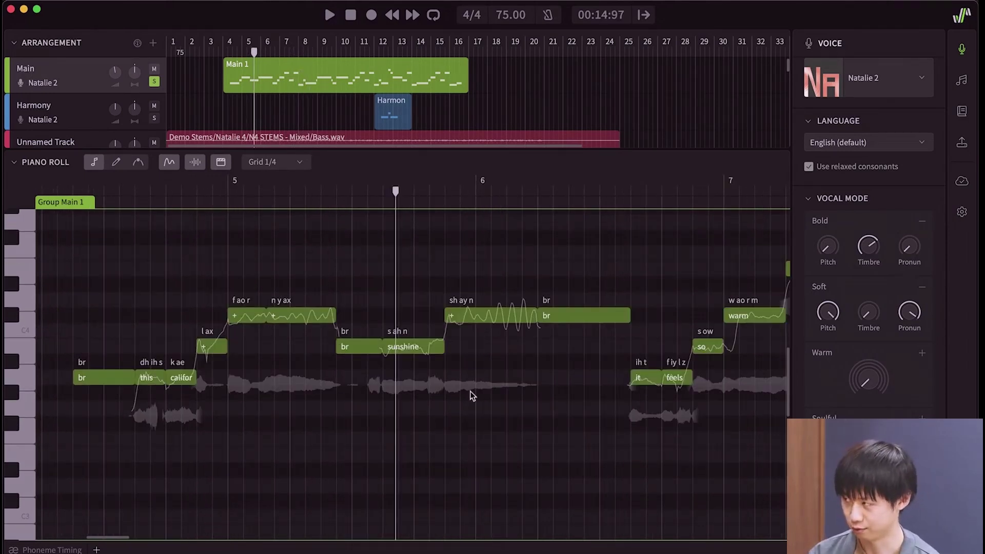
pyautogui.press('space')
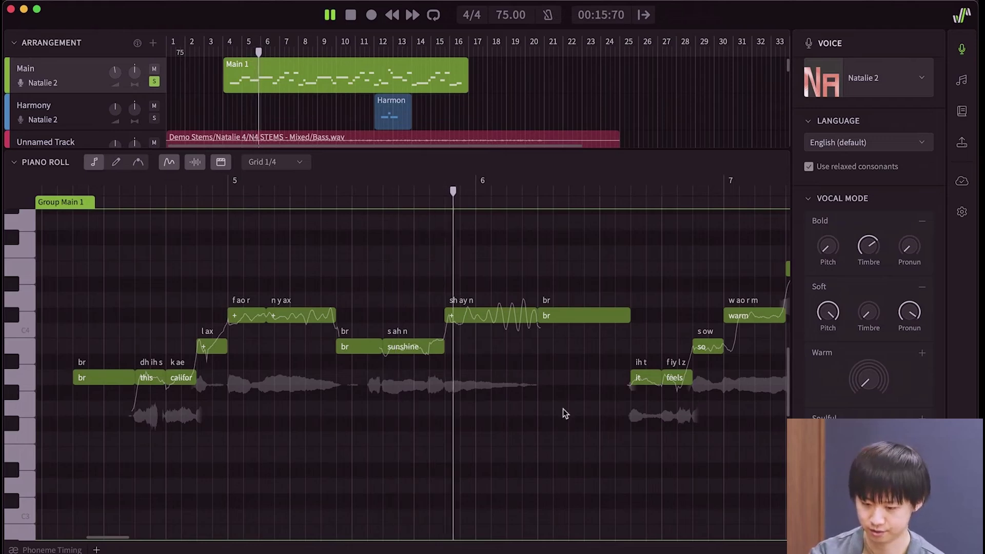
pyautogui.scroll(-2, 562, 408)
pyautogui.click(159, 185)
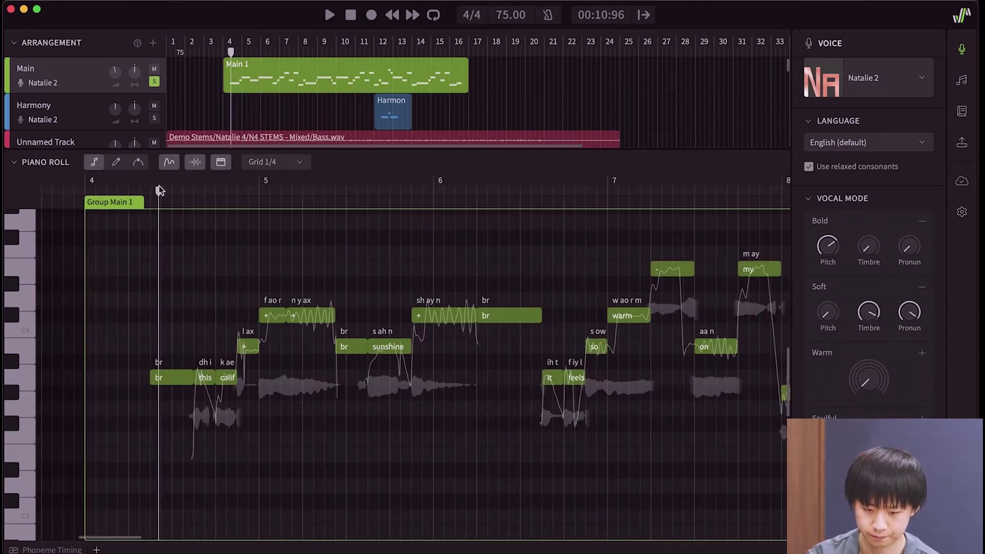
pyautogui.hscroll(2, 432, 382)
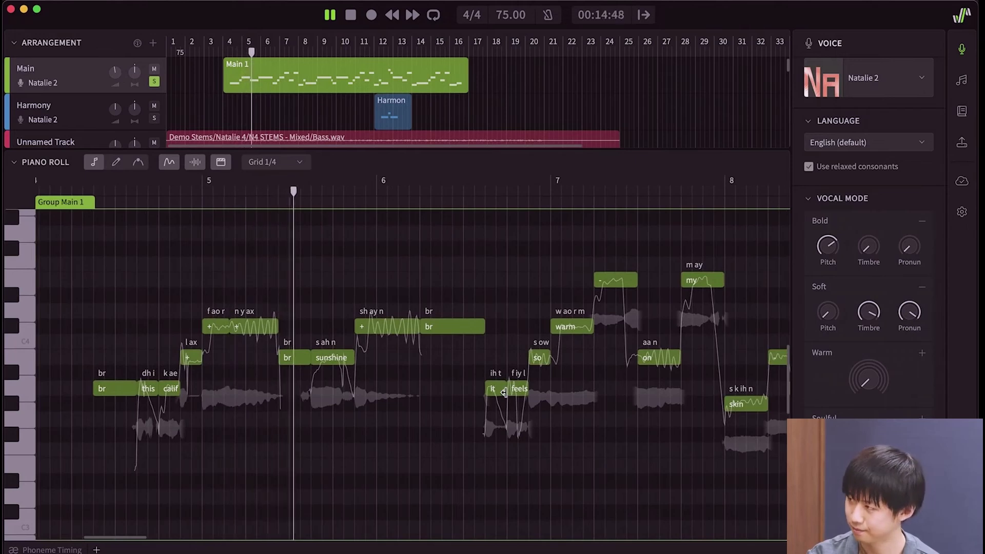
pyautogui.hscroll(1, 504, 453)
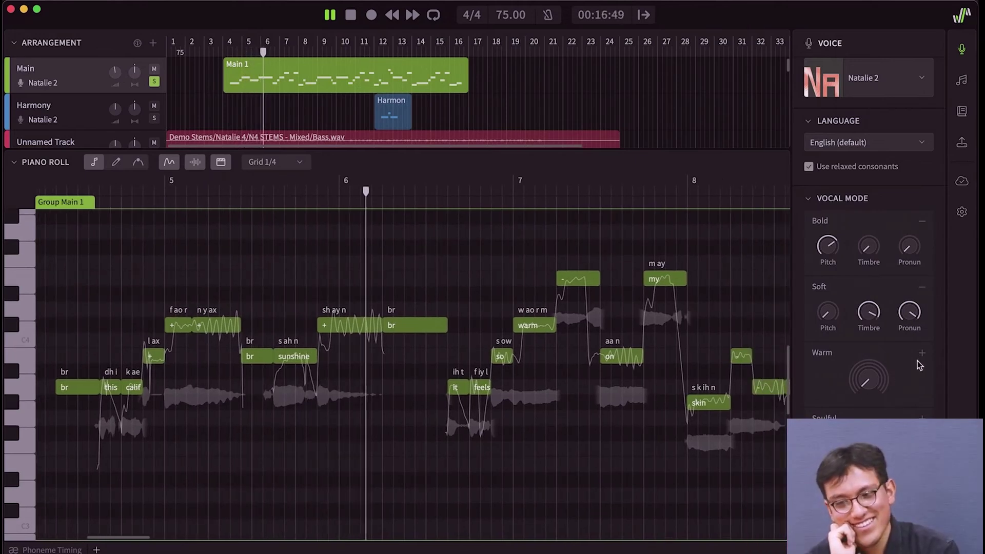
# Expand the Warm vocal mode to show its Pitch, Timbre and Pronun knobs while playback continues.
pyautogui.click(920, 353)
pyautogui.hscroll(4, 500, 392)
pyautogui.hscroll(5, 501, 392)
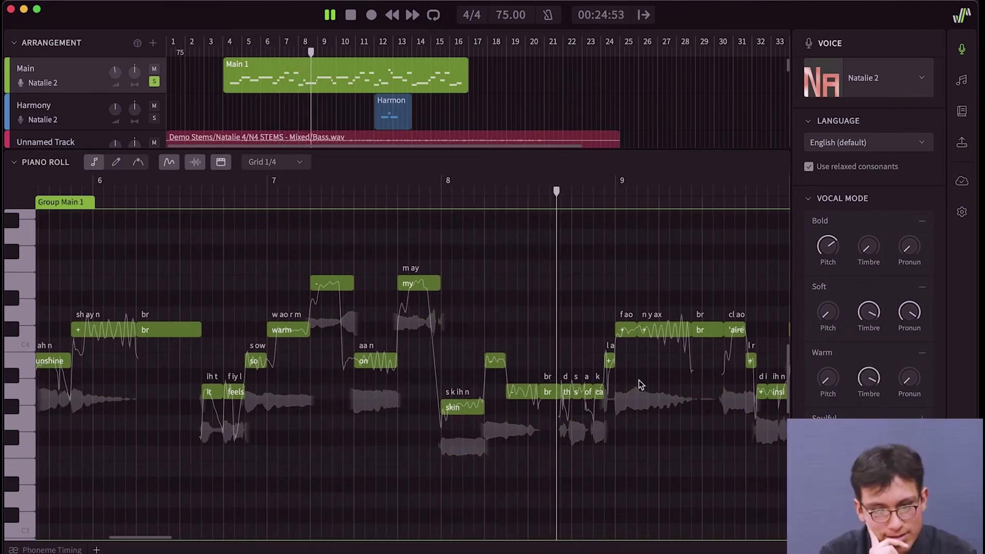
pyautogui.hscroll(10, 639, 379)
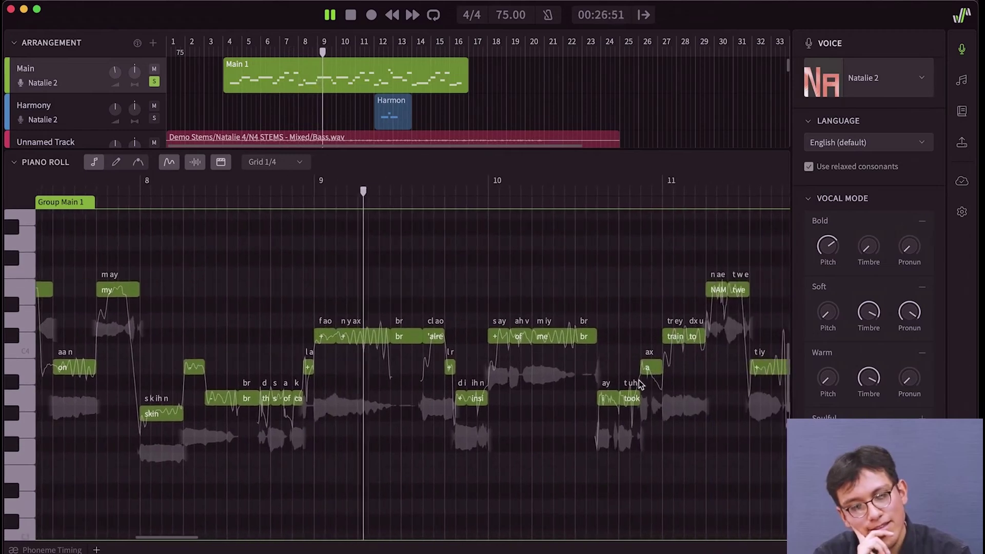
pyautogui.hscroll(2, 638, 380)
pyautogui.hscroll(2, 618, 399)
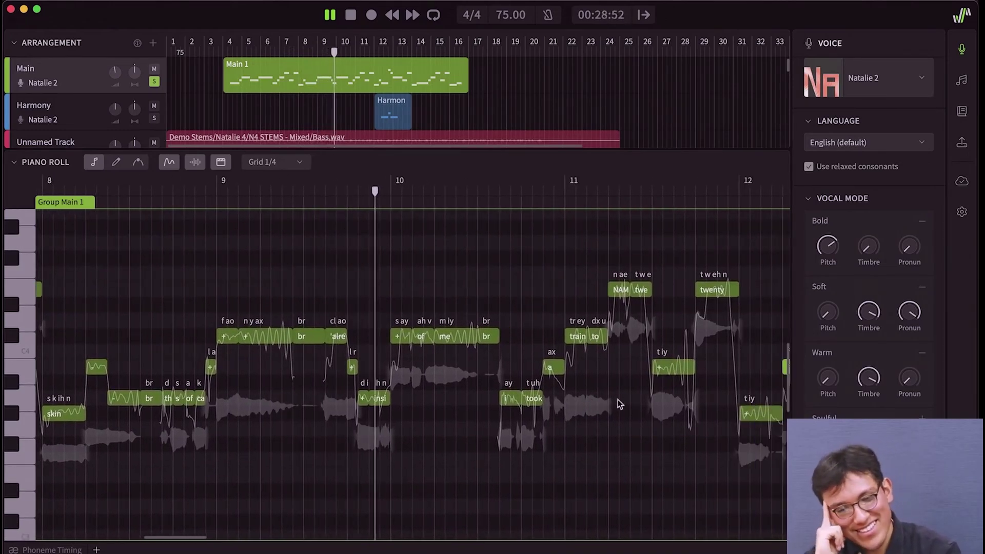
pyautogui.hscroll(2, 610, 440)
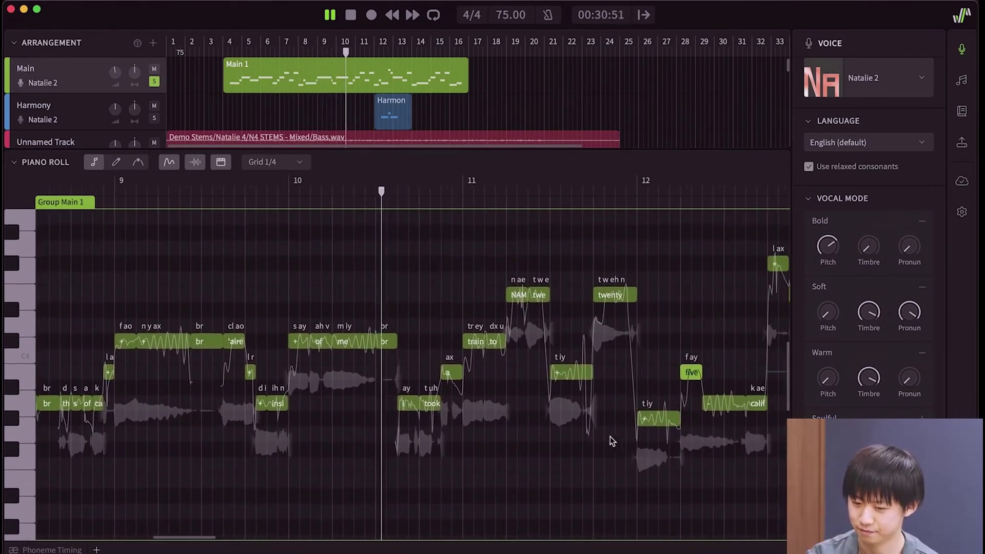
pyautogui.hscroll(4, 610, 436)
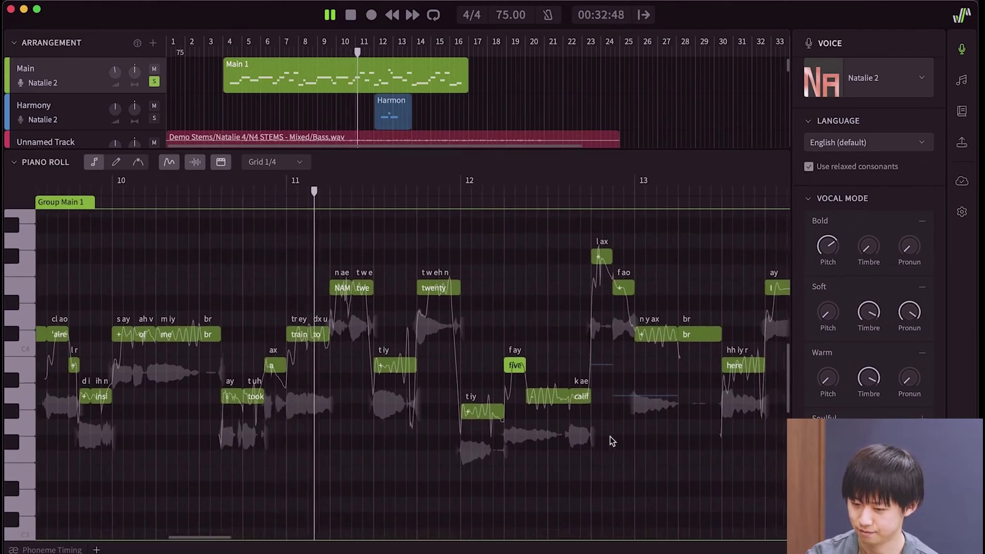
pyautogui.hscroll(2, 611, 436)
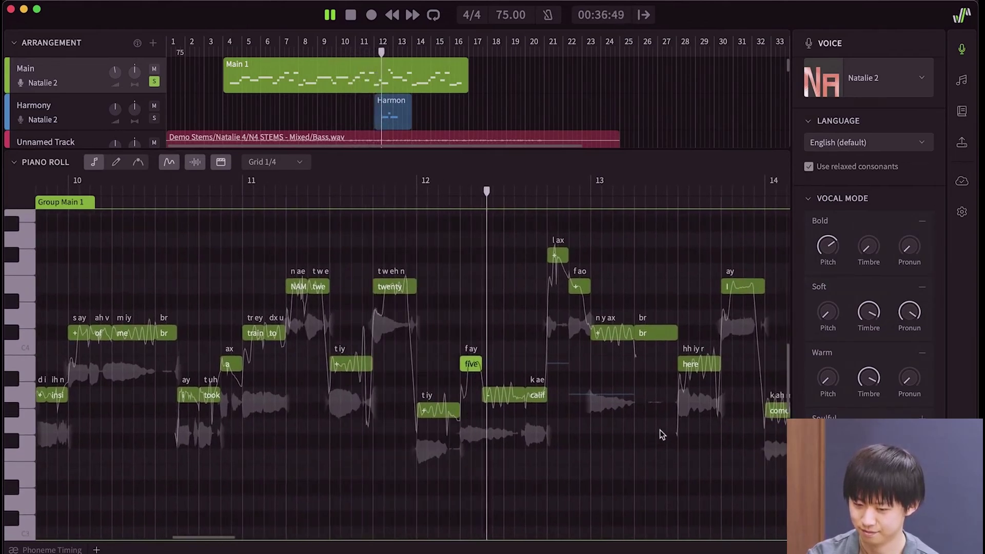
pyautogui.hscroll(2, 660, 430)
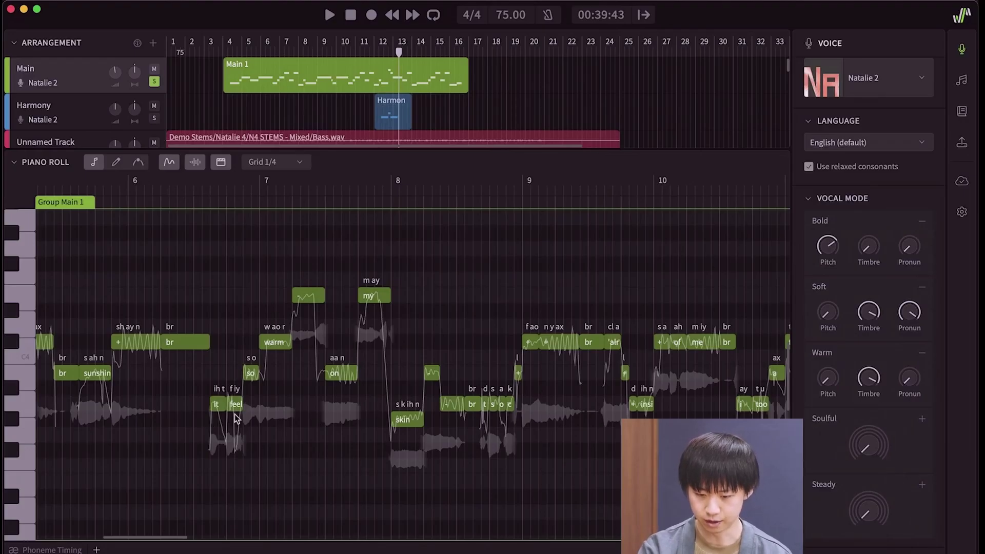
# Open the Notes panel and select the 'it', 'feels' and 'so' notes.
pyautogui.scroll(3, 237, 418)
pyautogui.scroll(-2, 361, 314)
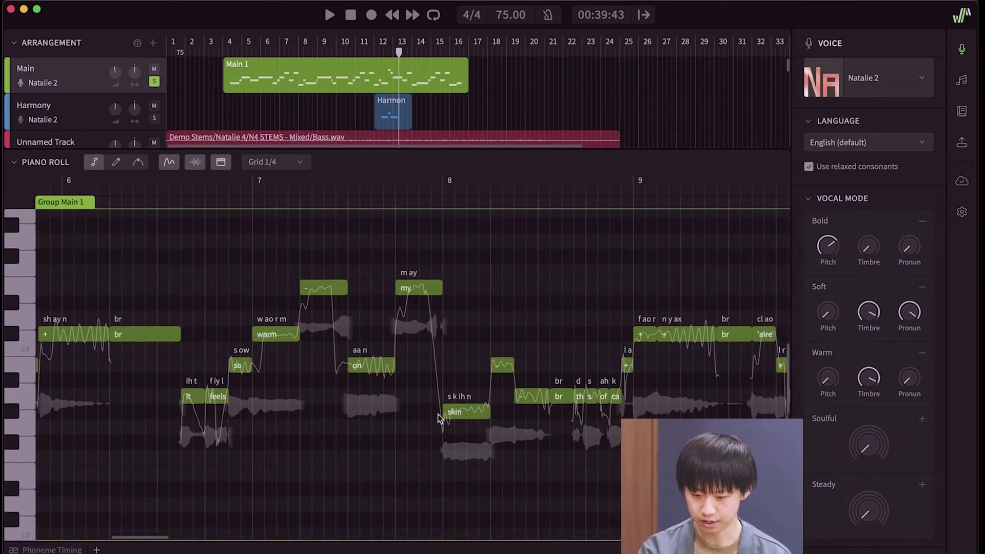
pyautogui.moveTo(233, 257); pyautogui.dragTo(520, 468)
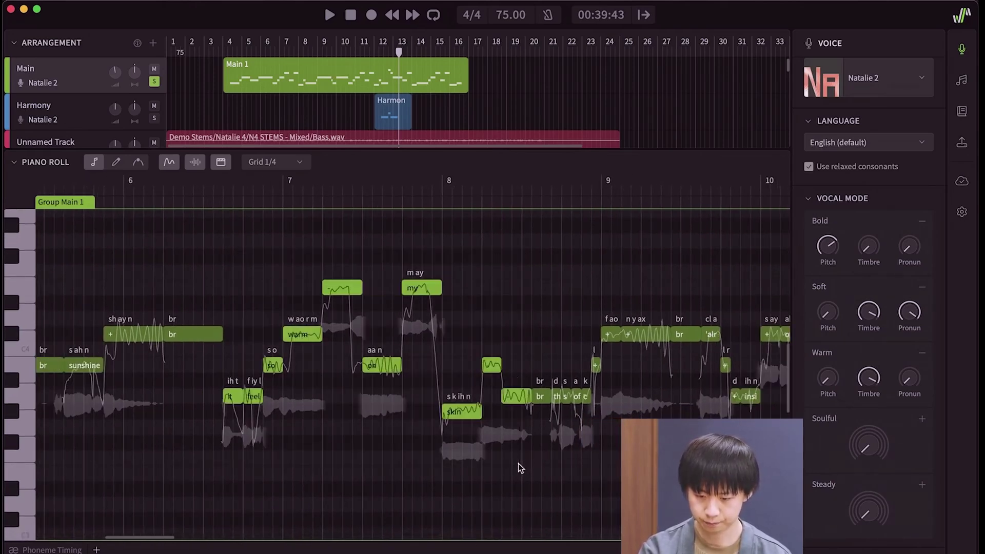
pyautogui.click(963, 53)
pyautogui.click(962, 82)
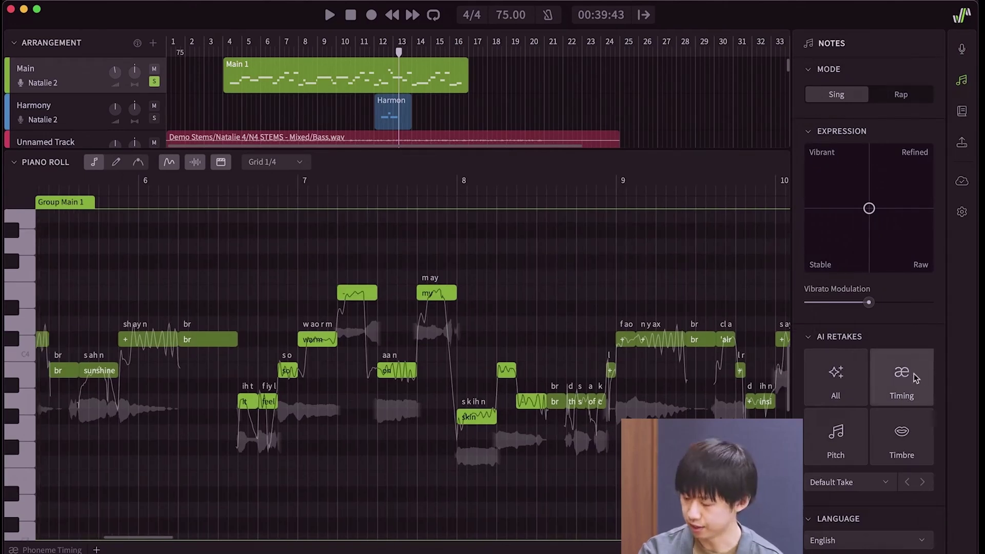
pyautogui.click(340, 411)
pyautogui.scroll(2, 340, 411)
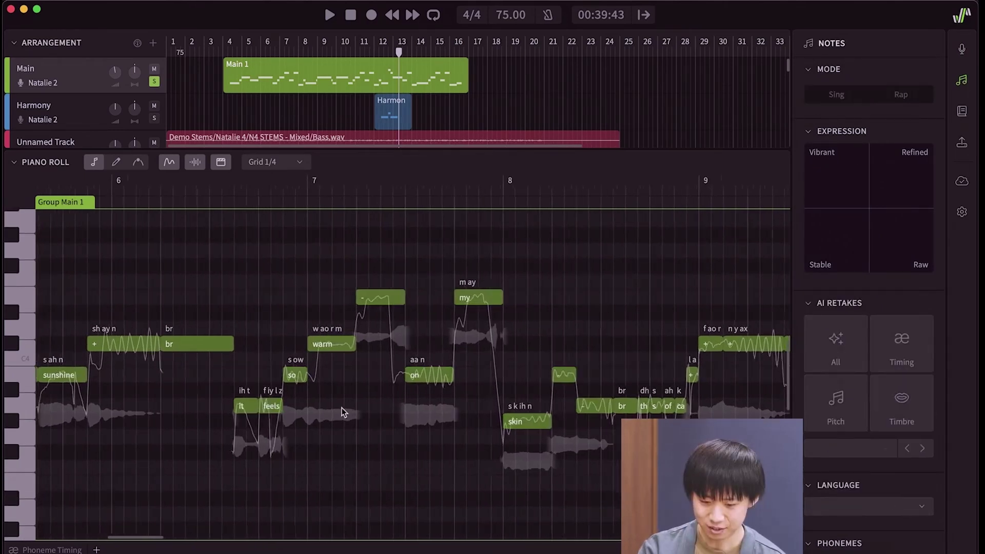
pyautogui.moveTo(238, 351); pyautogui.dragTo(290, 430)
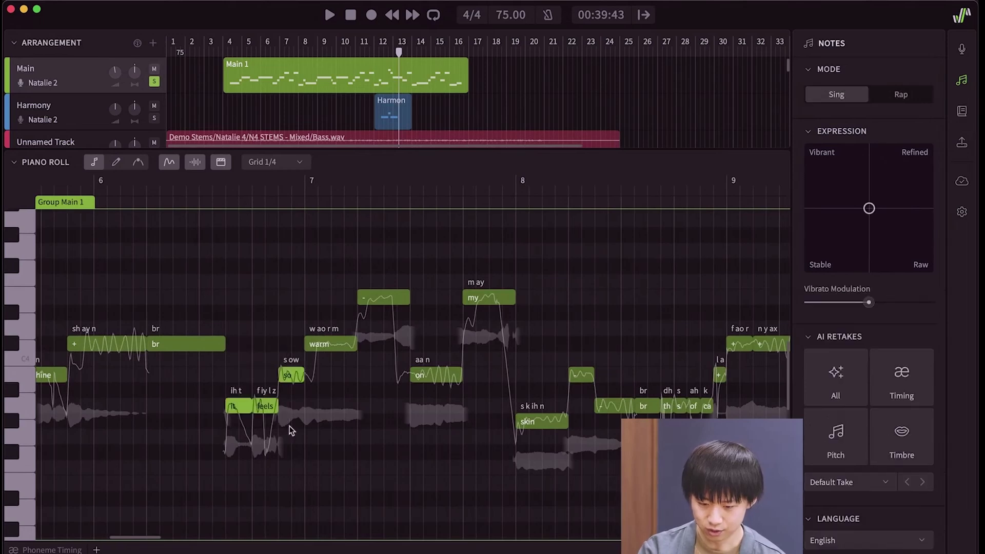
# Audition the notes from bar 6.5, generate an AI retake, and replay it from bar 6.4.
pyautogui.moveTo(203, 187); pyautogui.dragTo(193, 187)
pyautogui.scroll(-1, 222, 261)
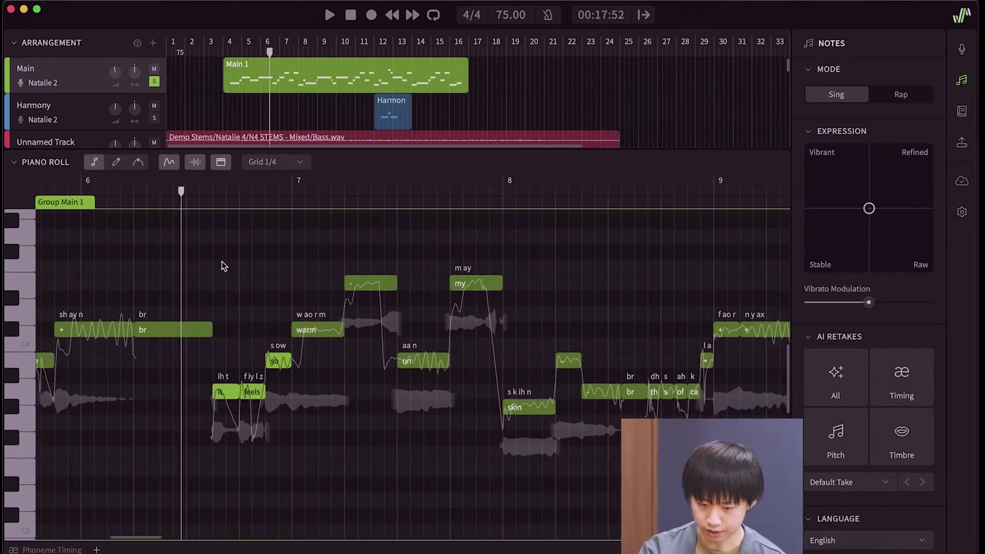
pyautogui.press('space')
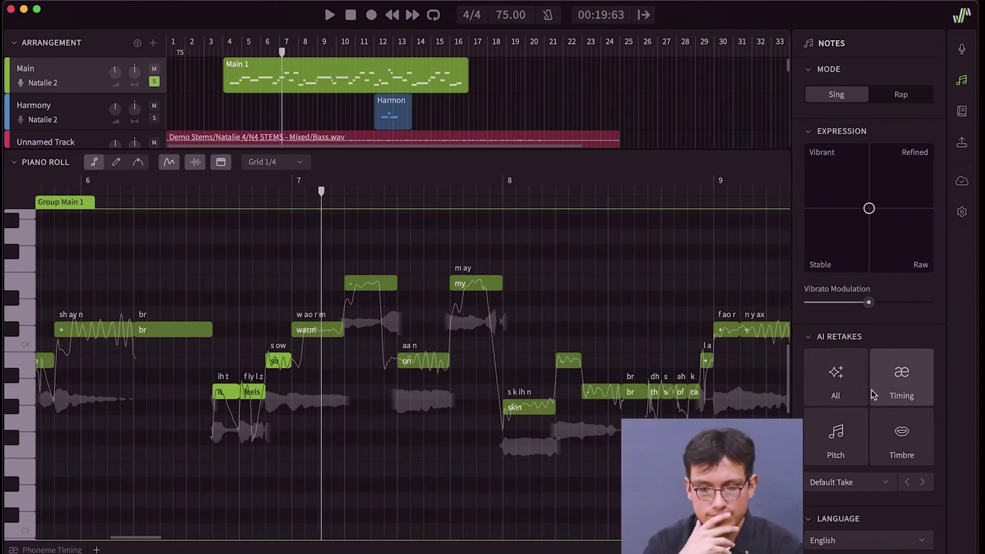
pyautogui.press('space')
pyautogui.click(850, 382)
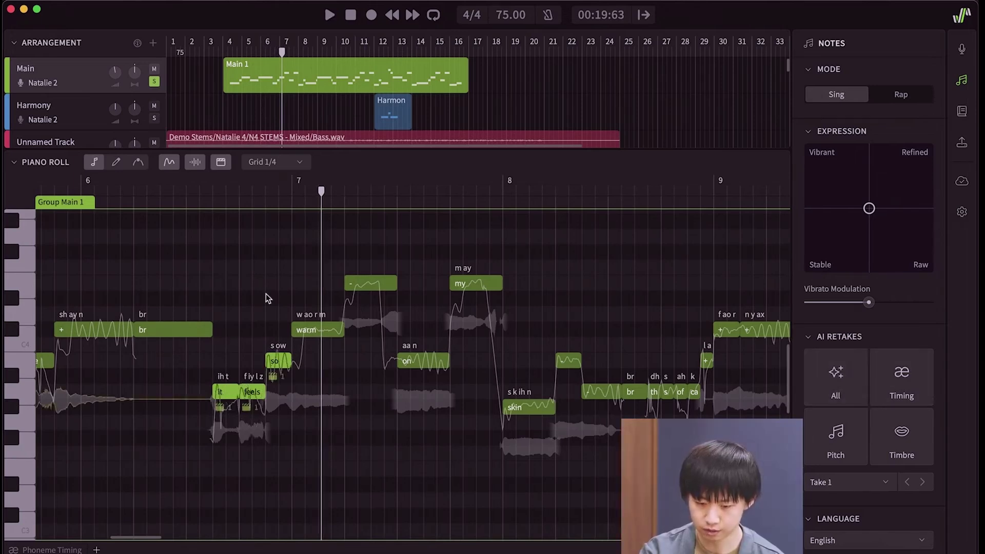
pyautogui.click(174, 190)
pyautogui.press('space')
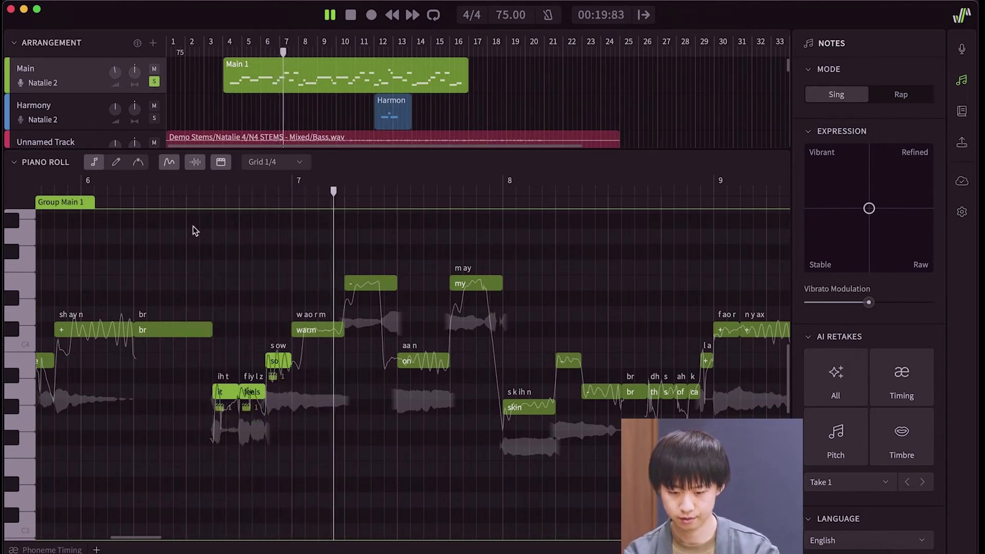
pyautogui.press('space')
# Generate another AI retake and audition it from bar 6.4, reaching Take 3.
pyautogui.click(835, 379)
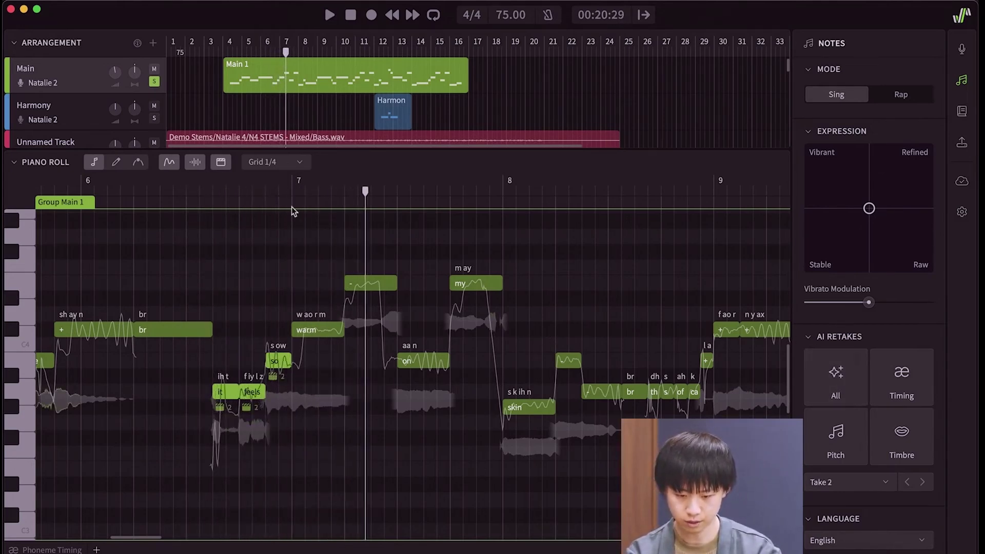
pyautogui.click(185, 191)
pyautogui.press('space')
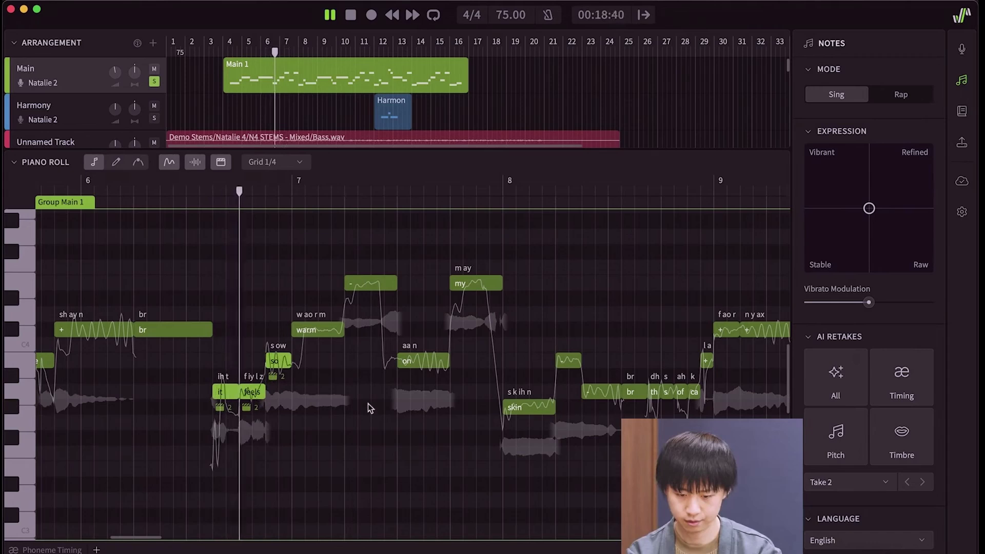
pyautogui.press('space')
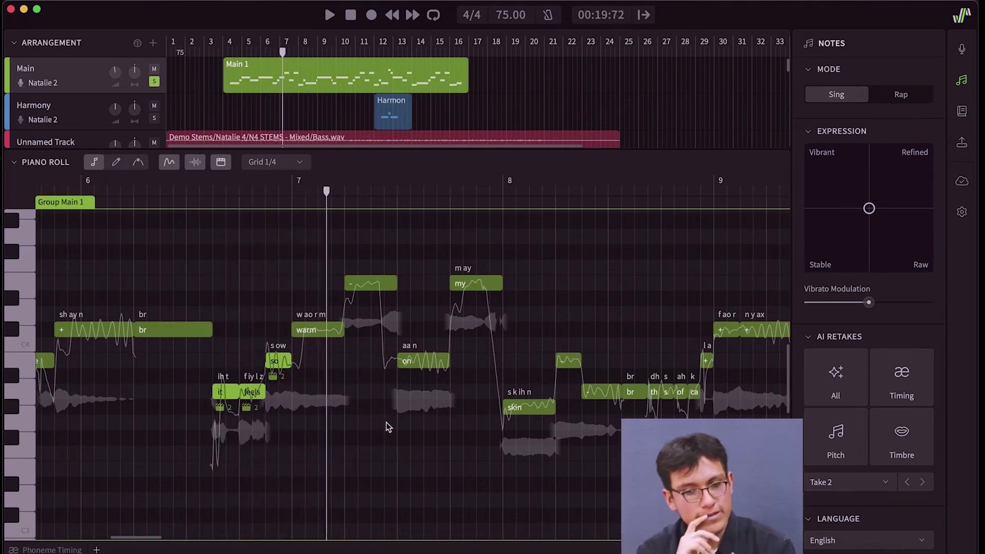
pyautogui.hscroll(-2, 523, 406)
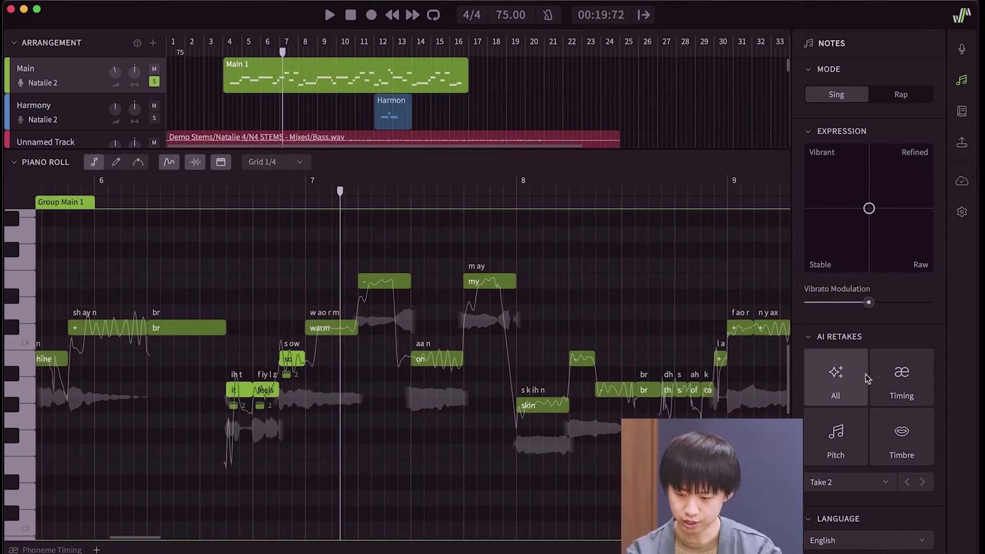
pyautogui.click(190, 191)
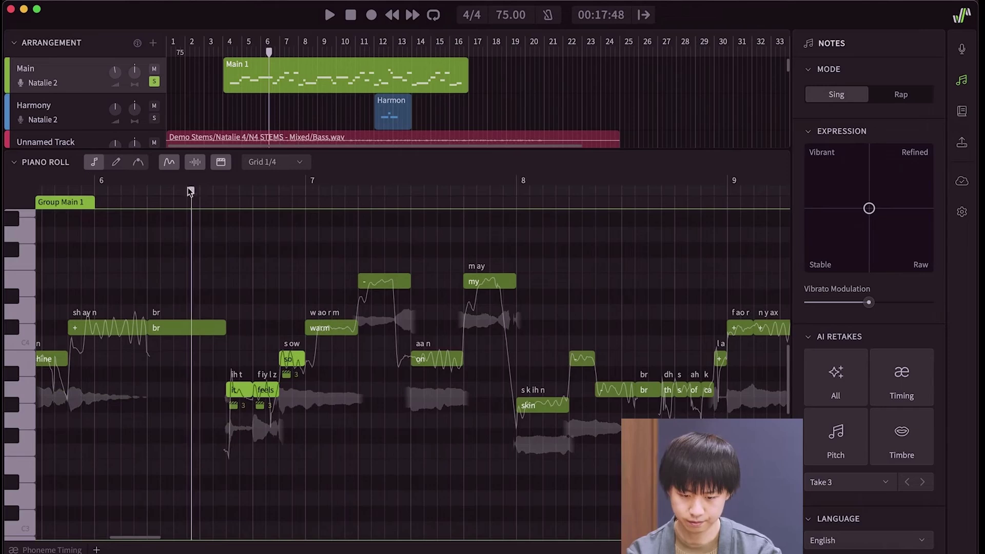
pyautogui.press('space')
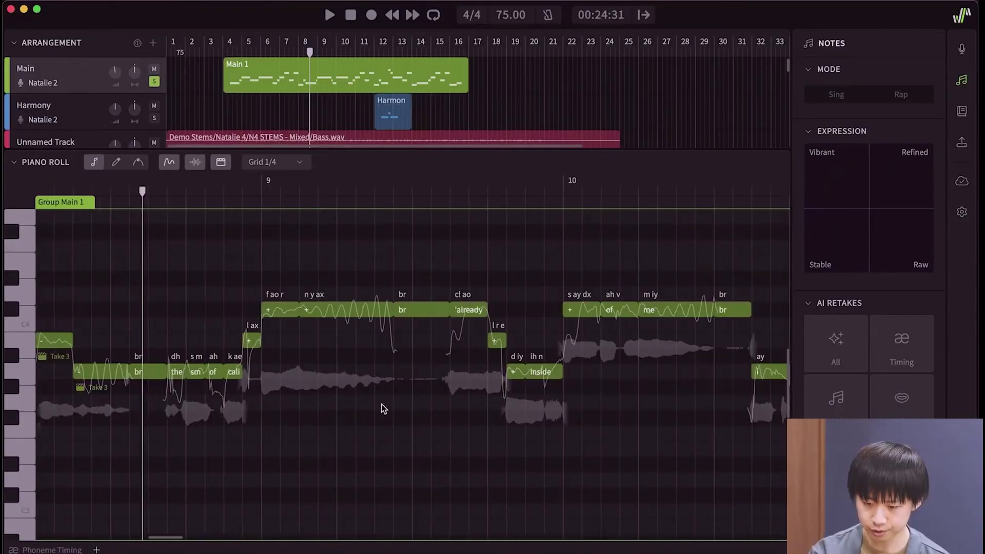
# Select the notes from bar 10.5 onward and play the phrase once from bar 10.5.
pyautogui.hscroll(-3, 381, 404)
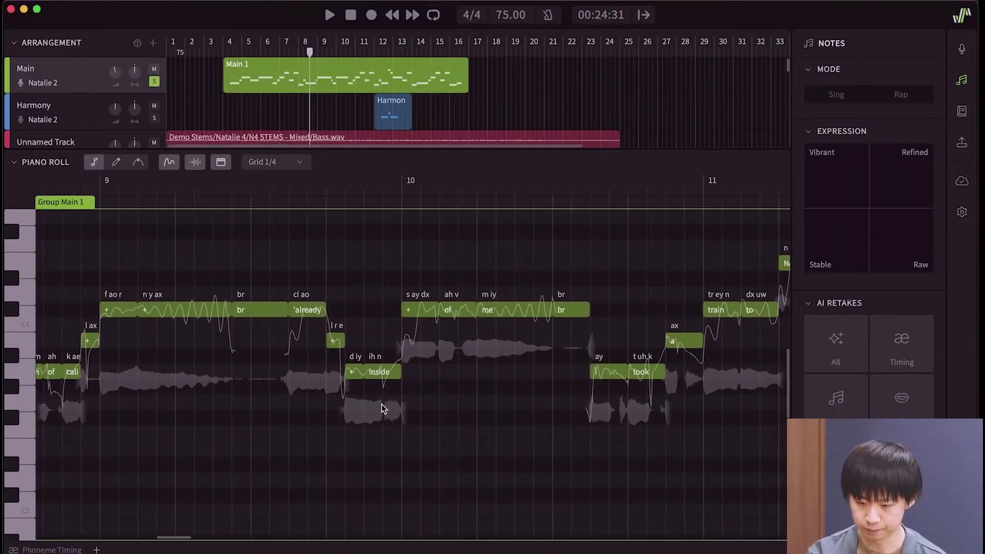
pyautogui.hscroll(10, 594, 336)
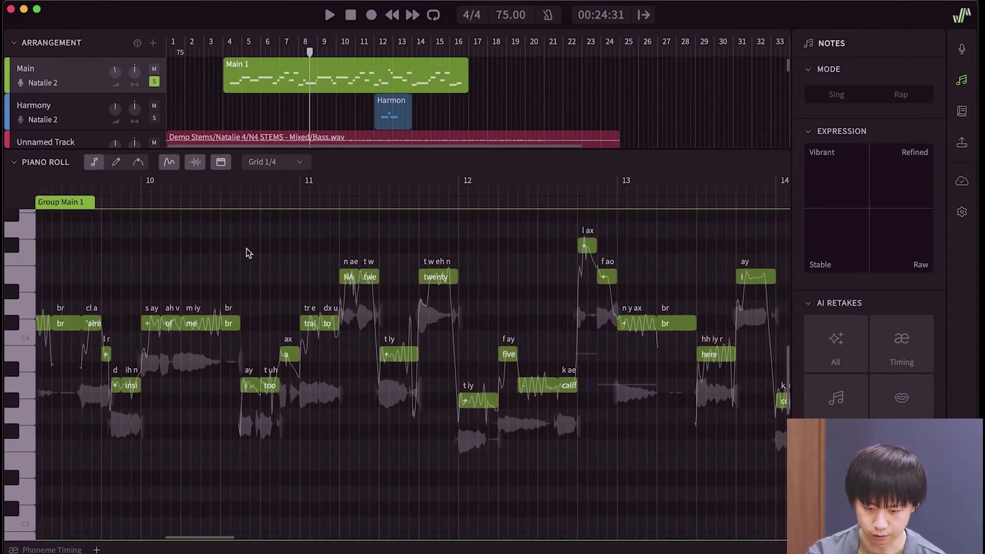
pyautogui.moveTo(246, 237); pyautogui.dragTo(540, 454)
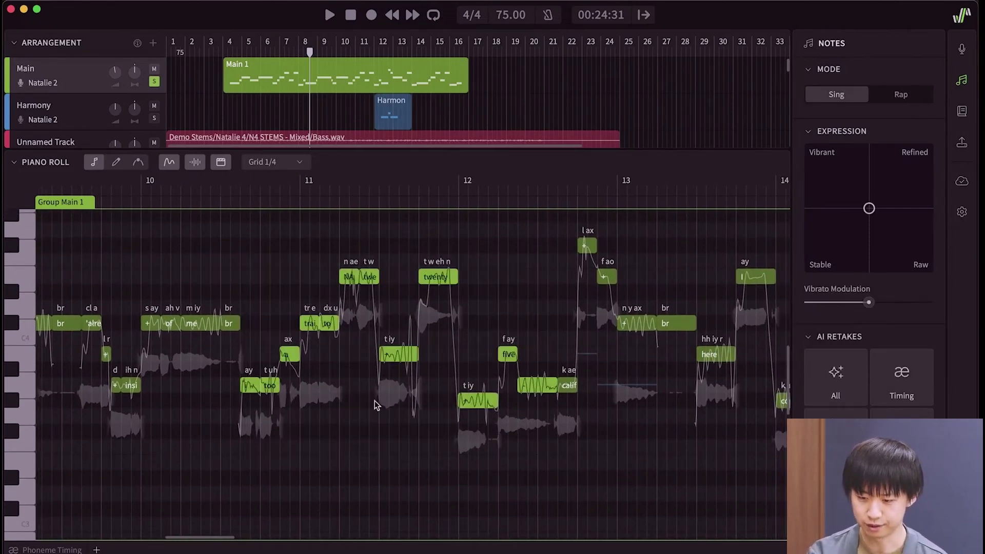
pyautogui.scroll(5, 374, 401)
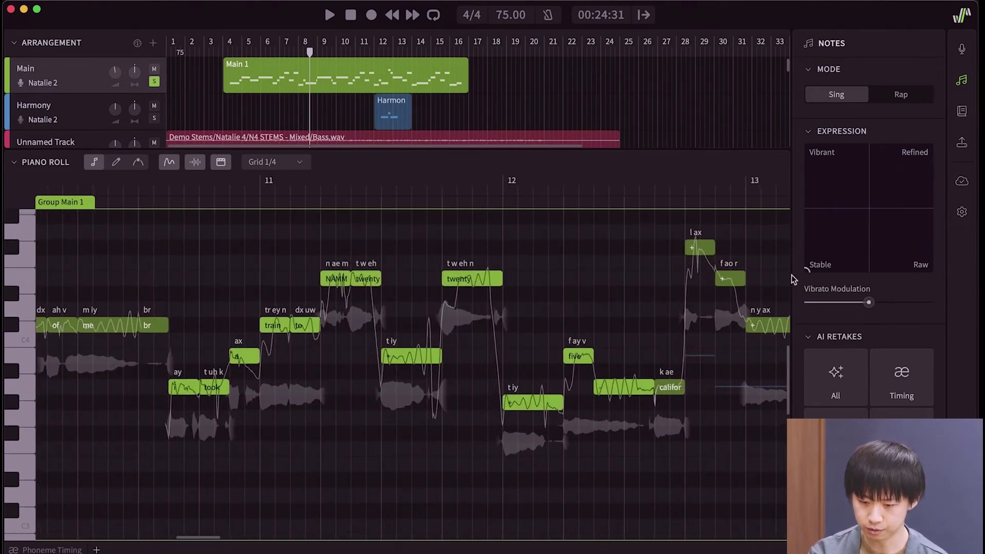
pyautogui.click(144, 187)
pyautogui.press('space')
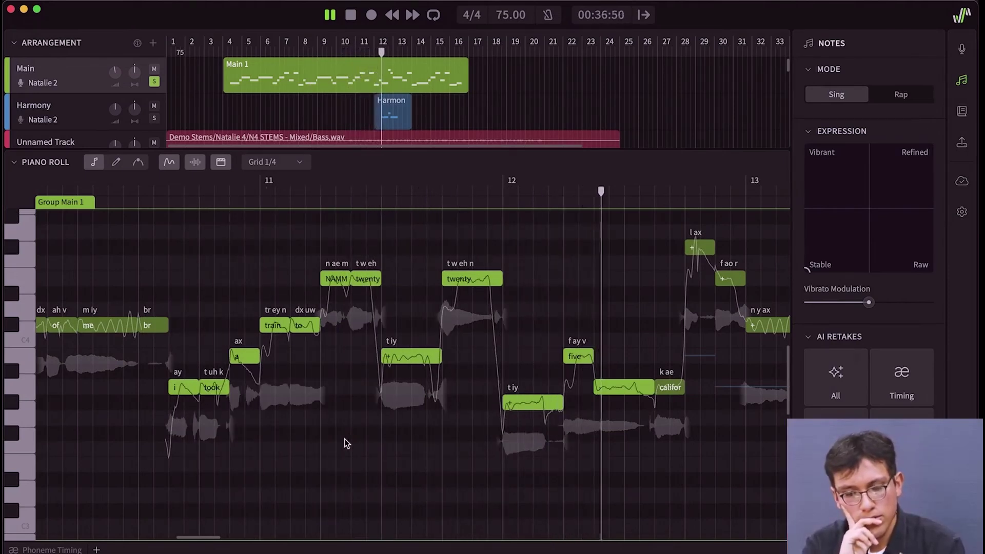
pyautogui.press('space')
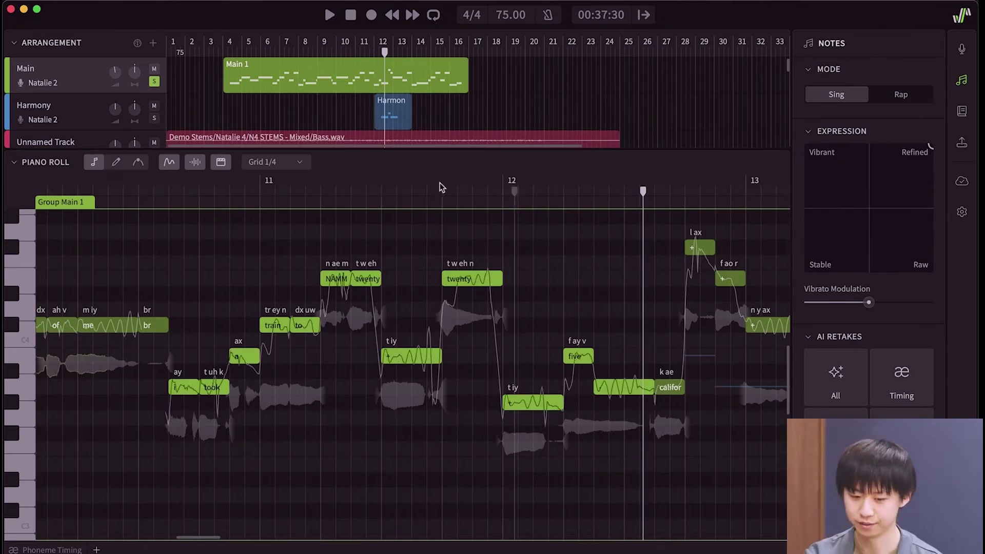
# Replay the 'NAMM twenty twenty-five California' phrase from bar 10.5 twice more.
pyautogui.click(149, 191)
pyautogui.press('space')
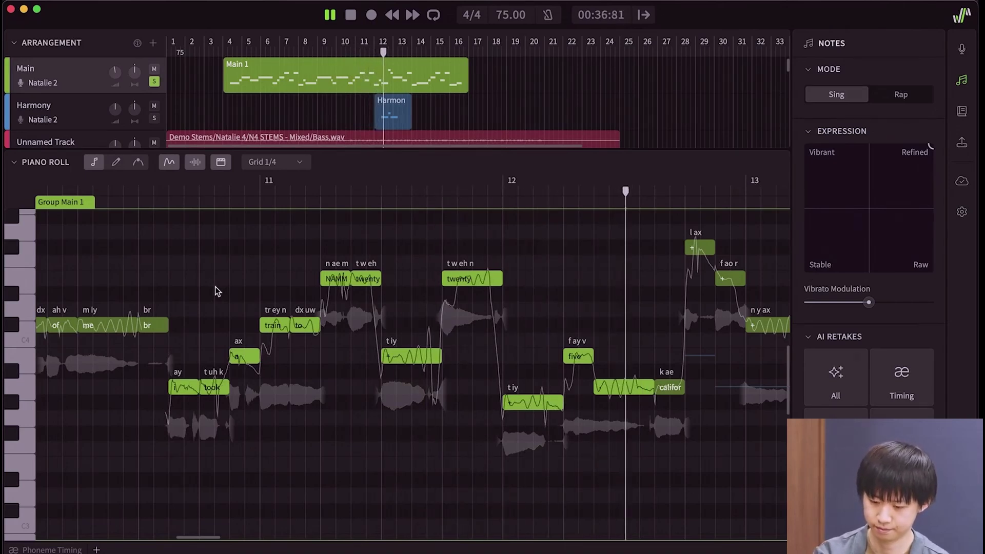
pyautogui.press('space')
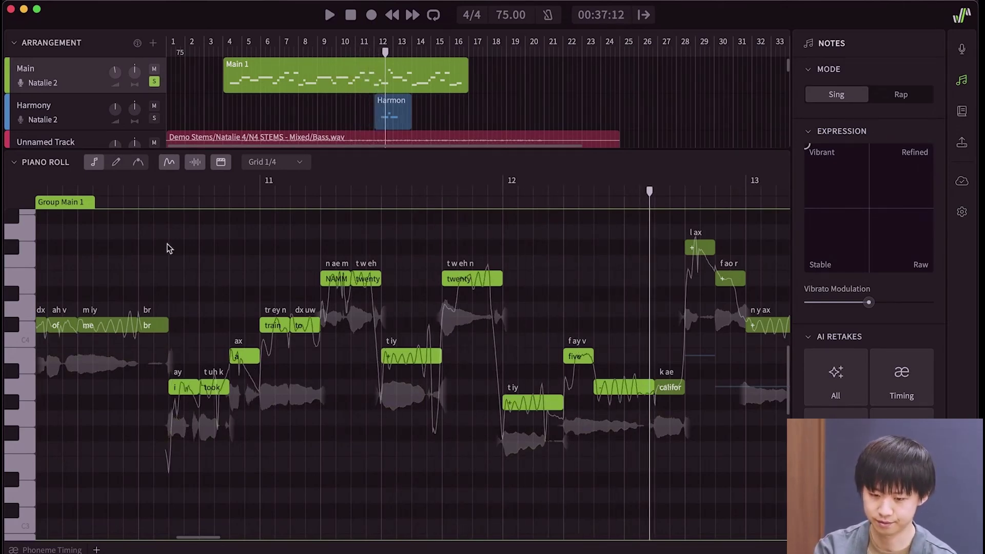
pyautogui.click(147, 187)
pyautogui.press('space')
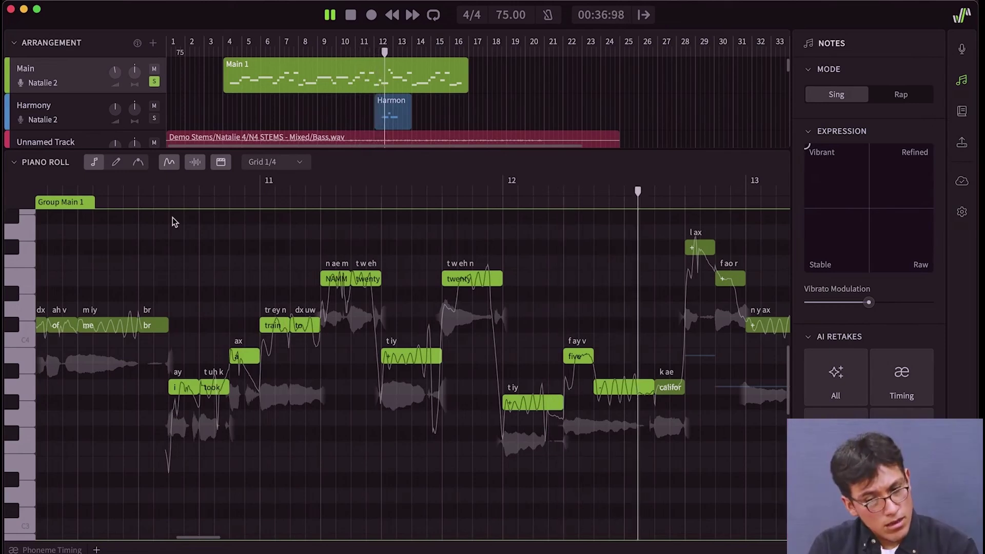
pyautogui.press('space')
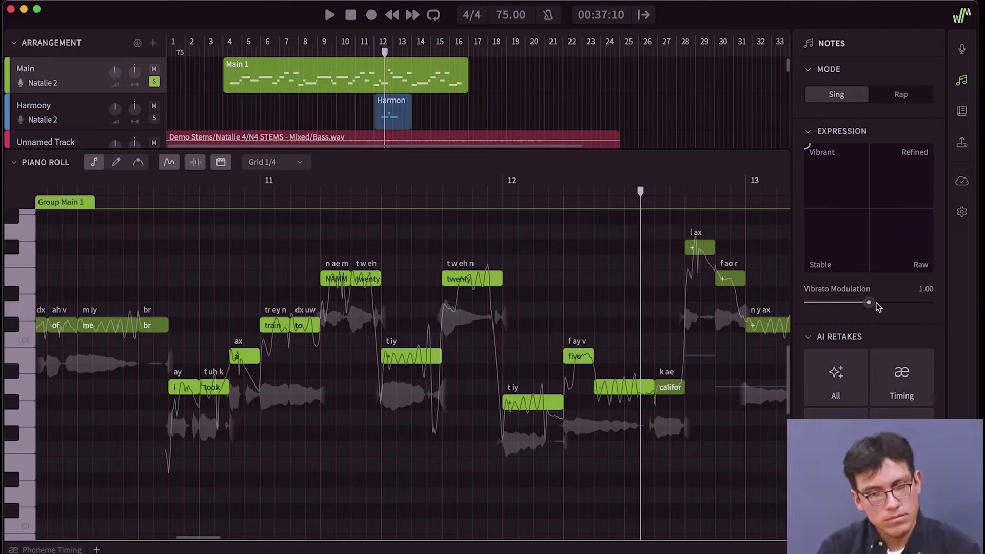
# Lower the notes' Vibrato Modulation to 0.59, keep Vibrant expression, and replay from before bar 11.
pyautogui.moveTo(873, 303); pyautogui.dragTo(831, 301)
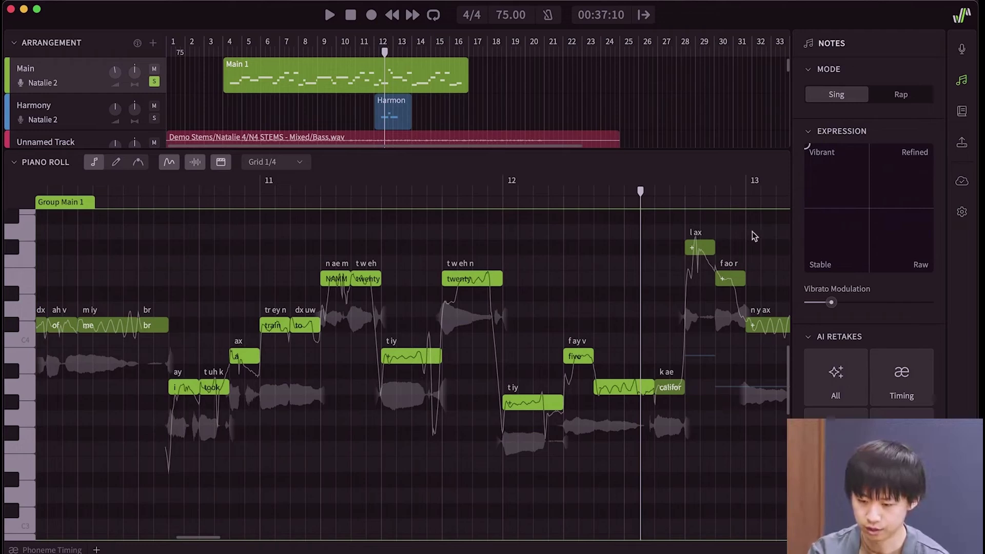
pyautogui.moveTo(821, 157)
pyautogui.mouseDown()
pyautogui.moveTo(870, 214)
pyautogui.moveTo(802, 152)
pyautogui.mouseUp()
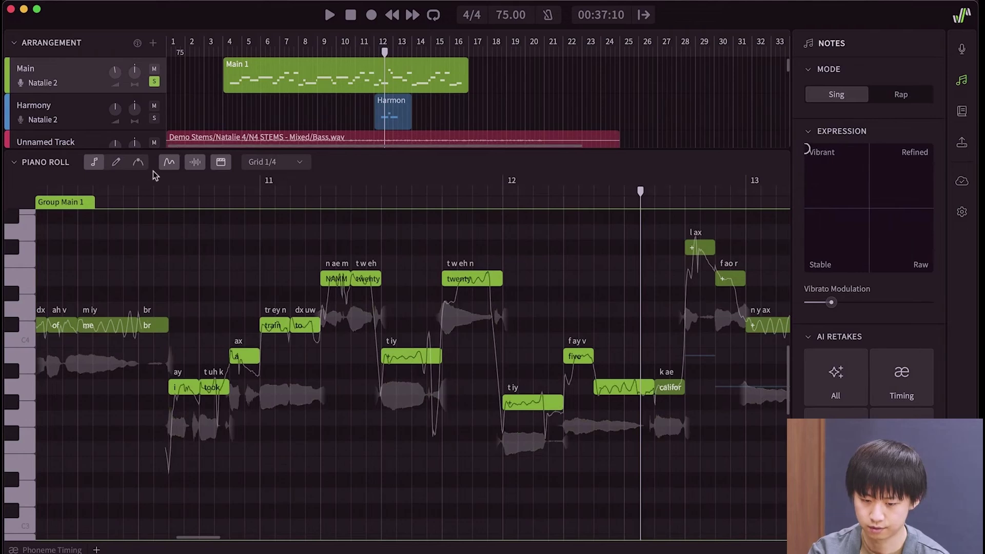
pyautogui.click(143, 183)
pyautogui.press('space')
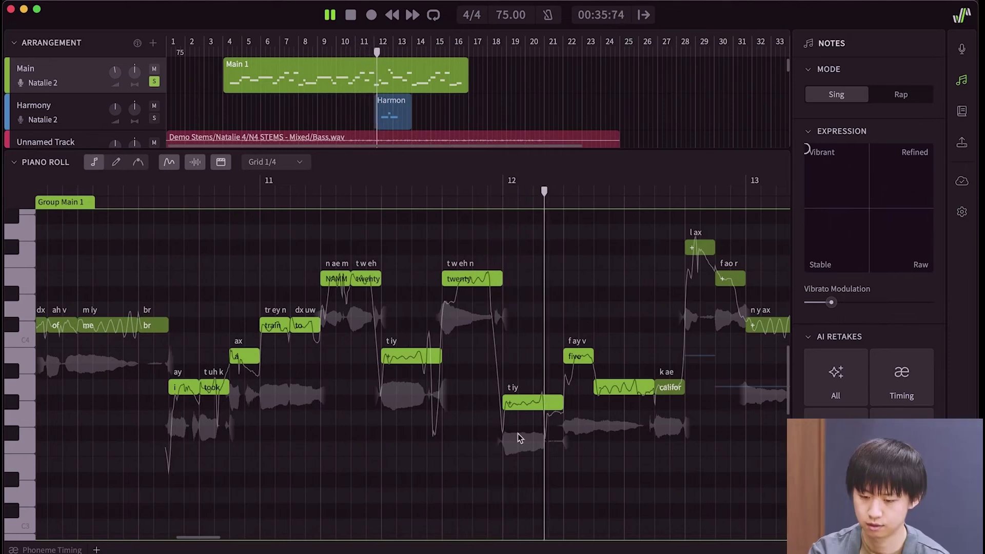
# Raise Vibrato Modulation, push the Expression pad toward Raw, and replay from bar 10.5.
pyautogui.moveTo(830, 302); pyautogui.dragTo(869, 302)
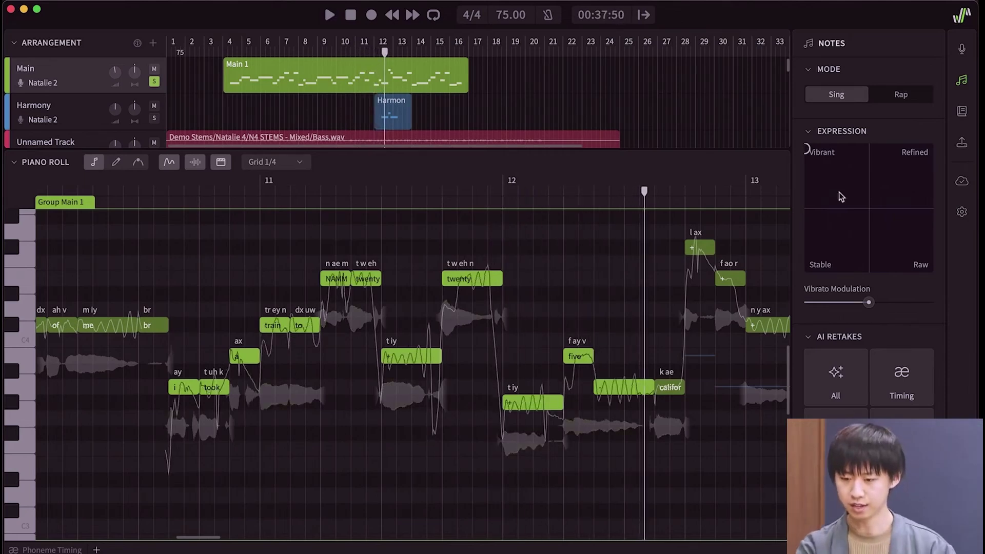
pyautogui.moveTo(885, 232); pyautogui.dragTo(919, 258)
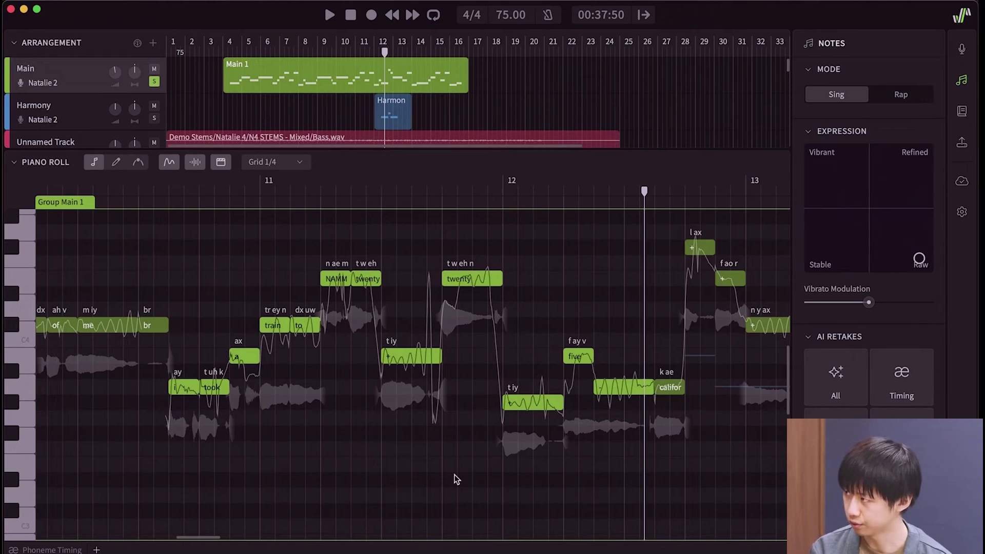
pyautogui.click(164, 248)
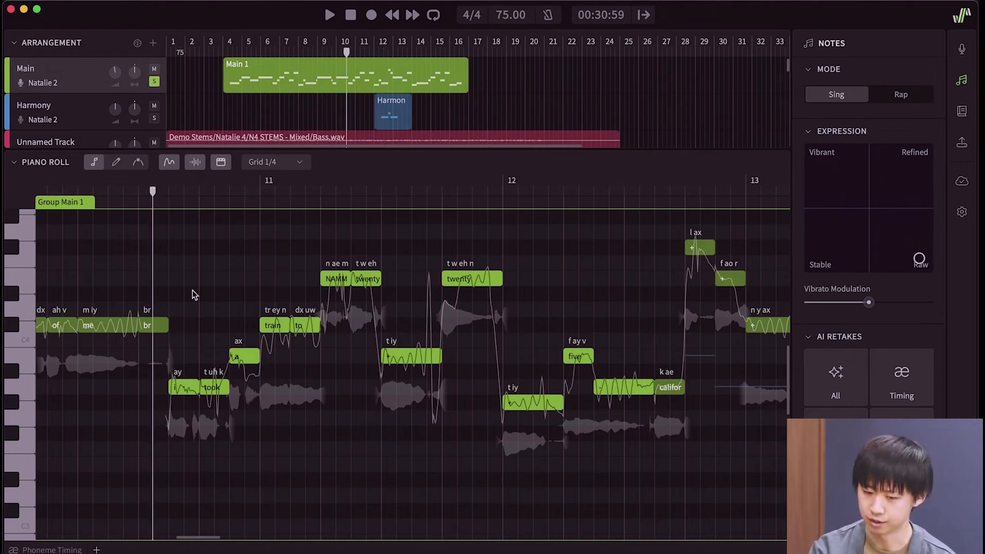
pyautogui.press('space')
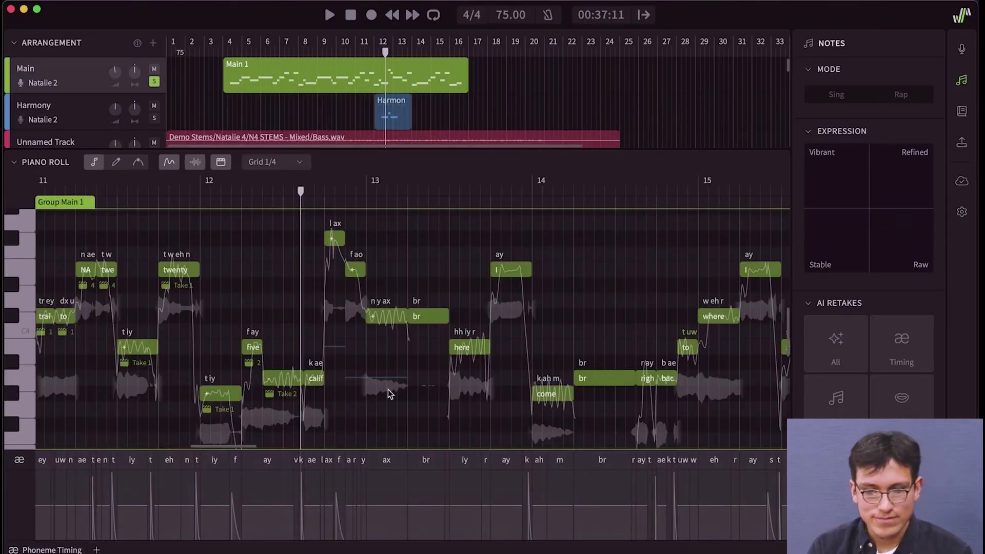
# Show the phoneme timing details and play the phrase from just before 'train'.
pyautogui.hscroll(-3, 388, 390)
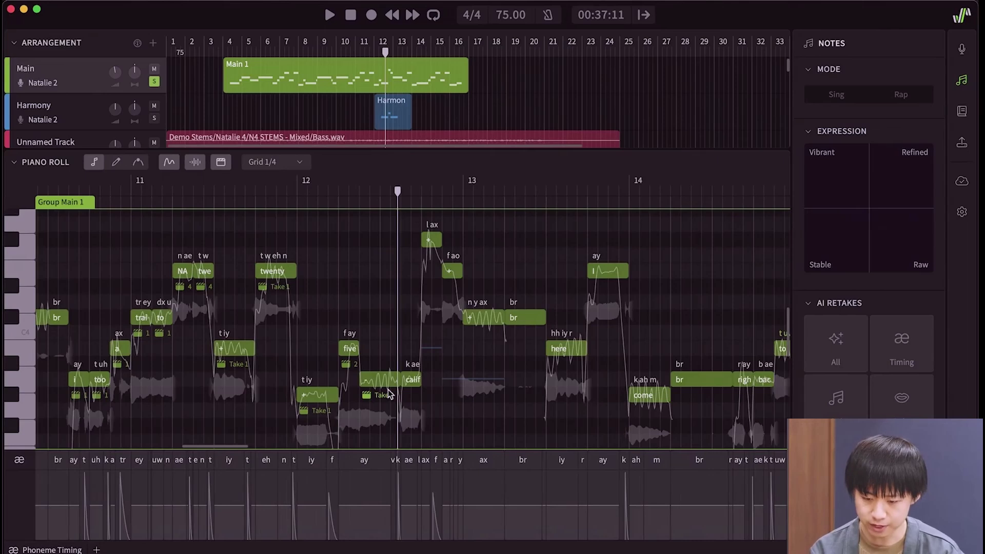
pyautogui.hotkey('alt', 't')
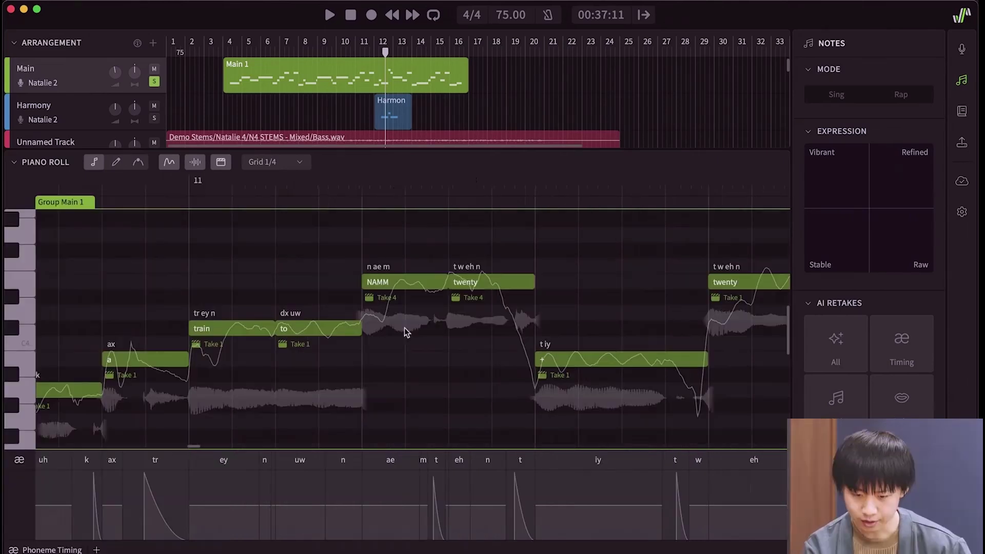
pyautogui.moveTo(315, 190); pyautogui.dragTo(171, 191)
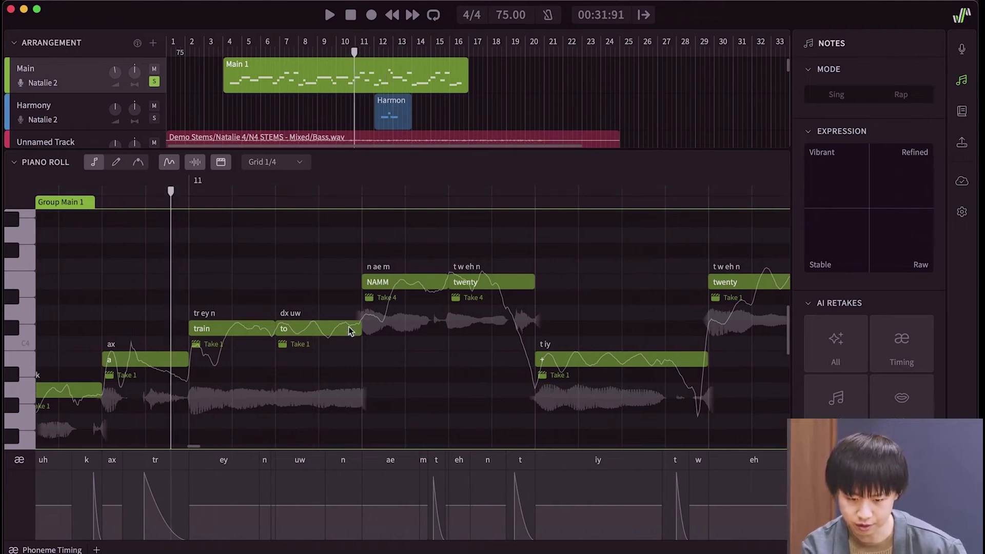
pyautogui.press('space')
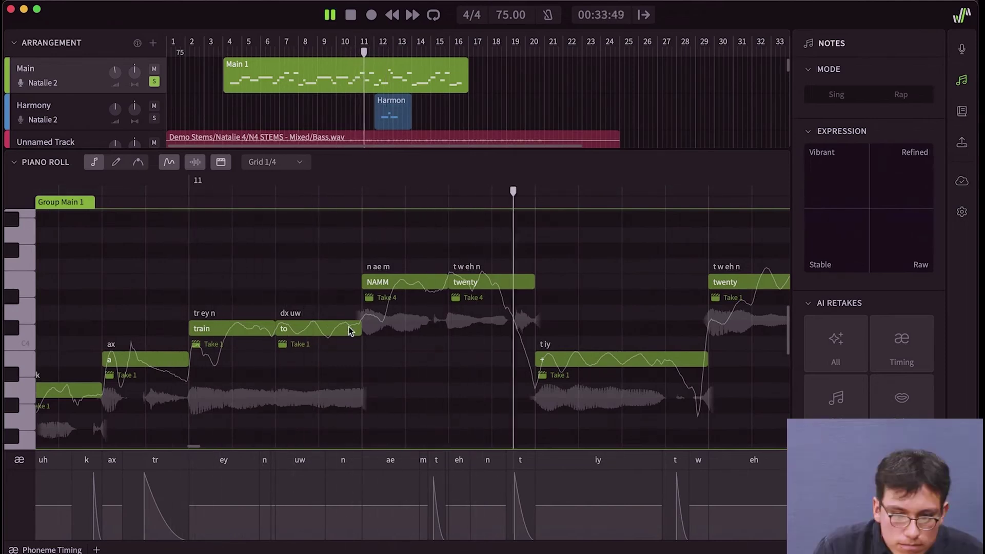
pyautogui.press('space')
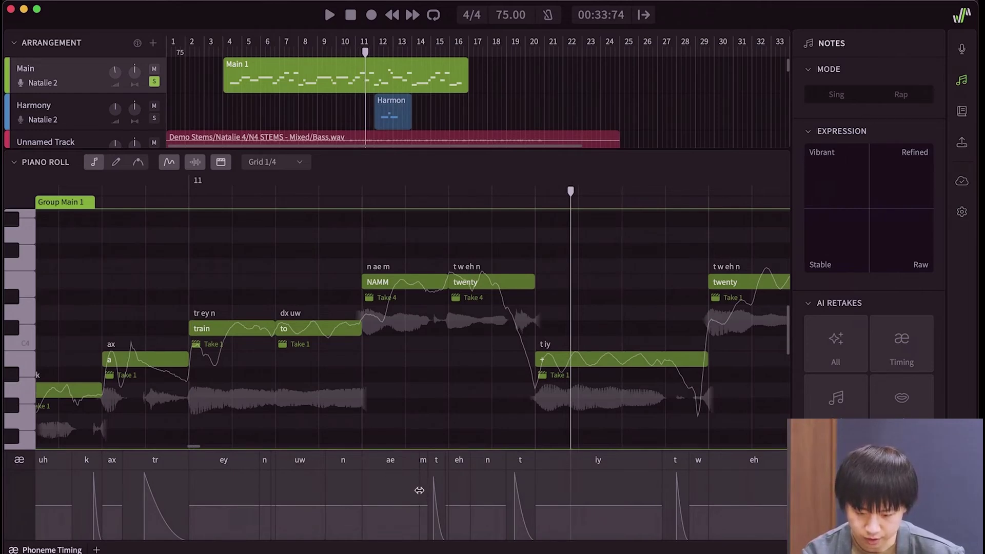
# Move the ae/m boundary in NAMM earlier and replay the edit.
pyautogui.moveTo(408, 490); pyautogui.dragTo(392, 486)
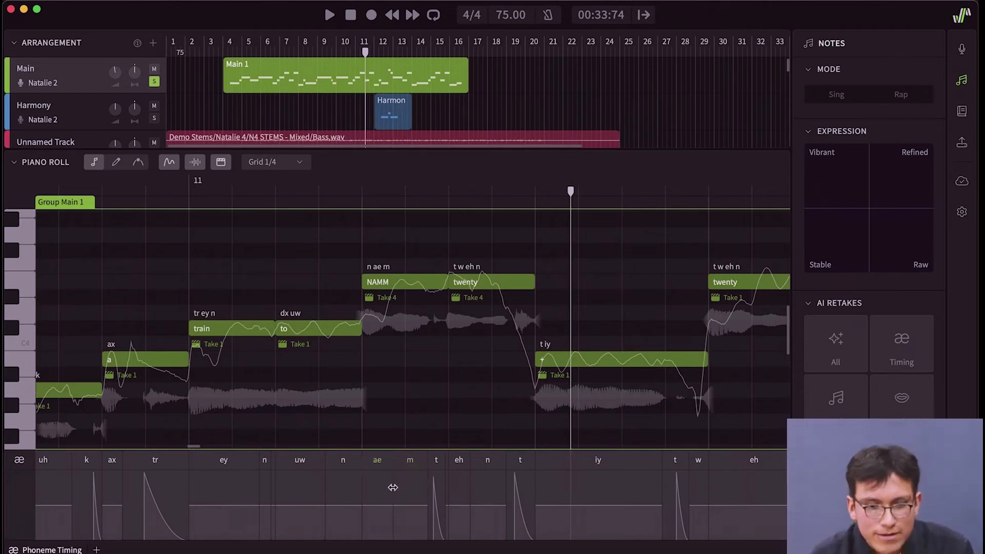
pyautogui.scroll(-2, 399, 353)
pyautogui.moveTo(246, 186); pyautogui.dragTo(199, 186)
pyautogui.press('space')
pyautogui.scroll(1, 436, 330)
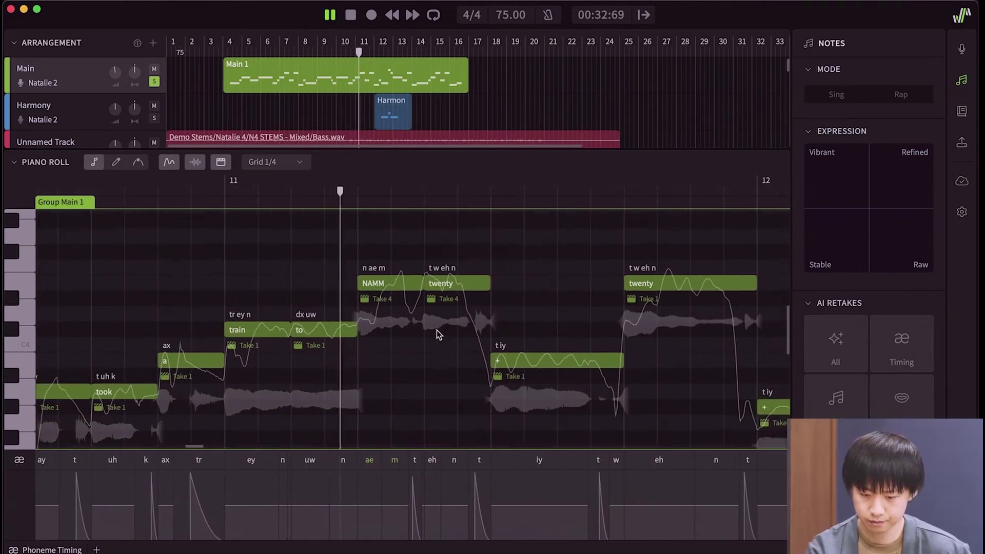
# Stop playback and scroll the piano roll to the phrase's phonemes.
pyautogui.press('space')
pyautogui.scroll(-2, 436, 330)
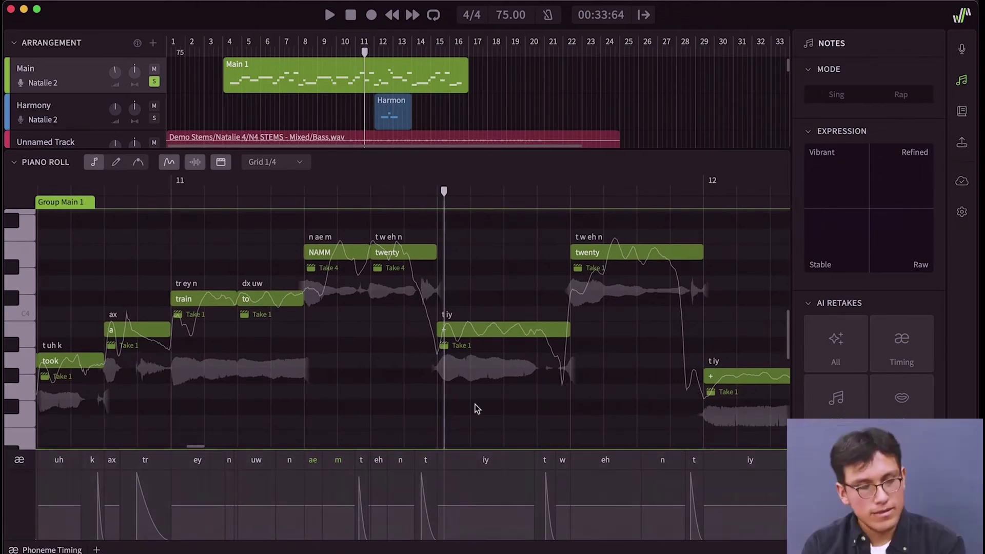
pyautogui.hscroll(5, 540, 387)
pyautogui.scroll(1, 540, 387)
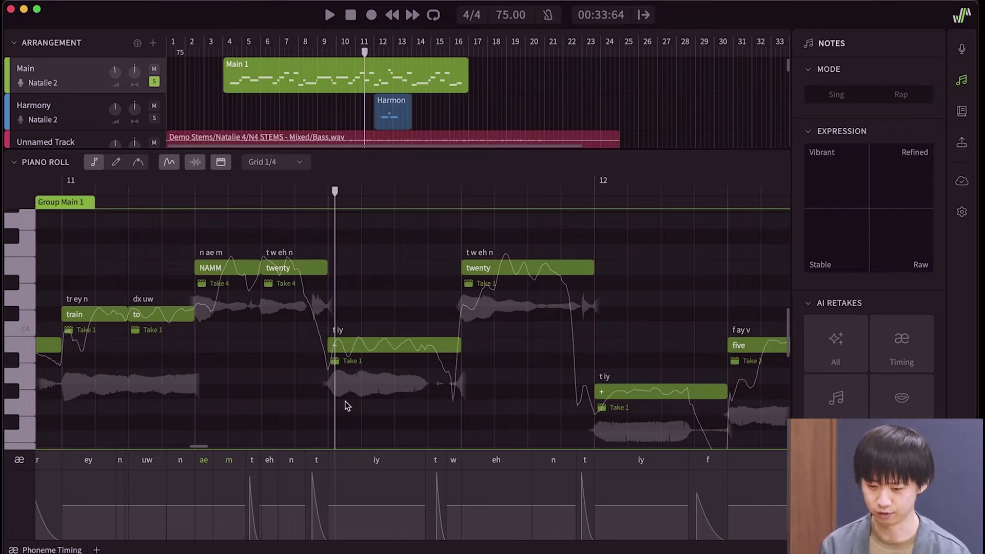
pyautogui.hscroll(3, 257, 275)
pyautogui.scroll(-1, 258, 276)
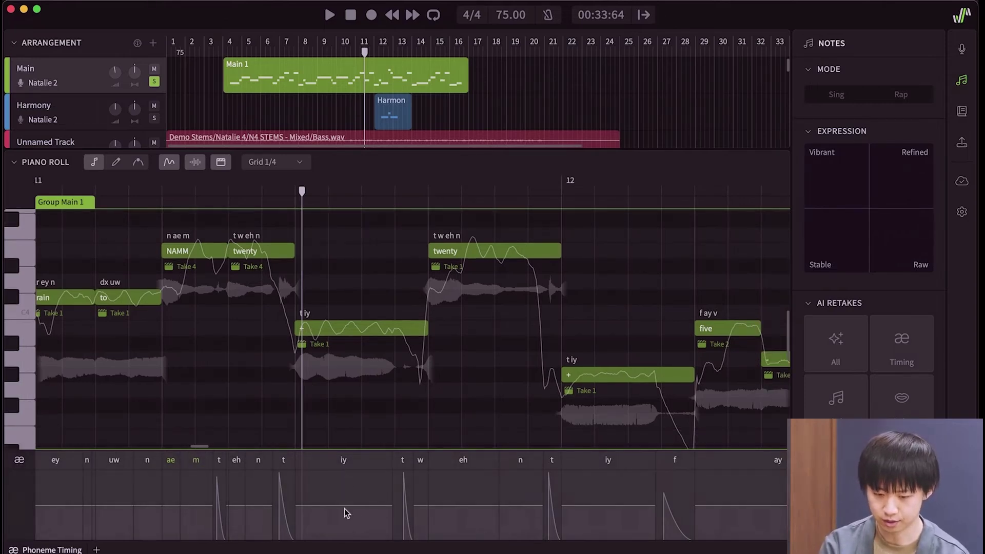
# Lower the first iy phoneme's strength and raise the later iy phoneme's strength.
pyautogui.moveTo(366, 506); pyautogui.dragTo(366, 528)
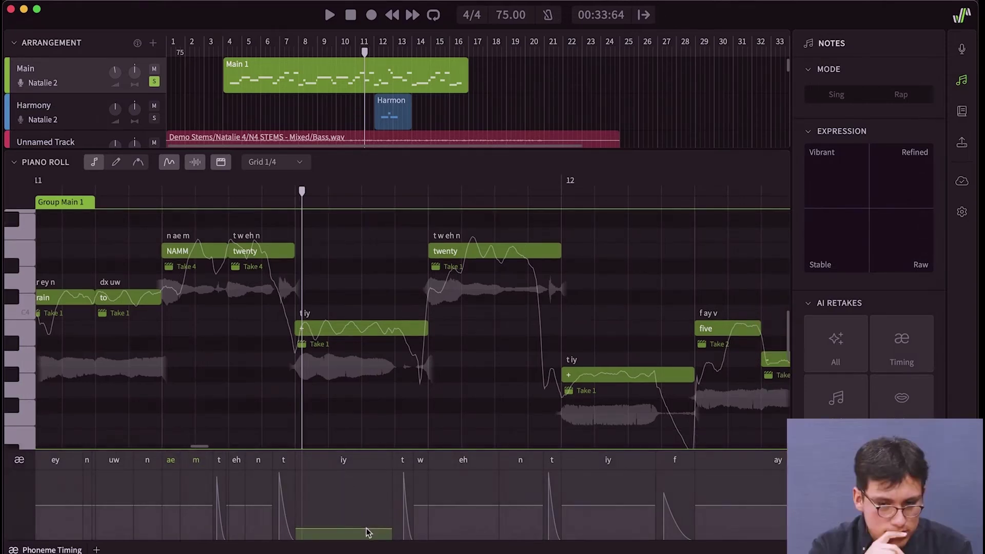
pyautogui.hscroll(2, 559, 367)
pyautogui.scroll(-1, 559, 368)
pyautogui.moveTo(576, 464); pyautogui.dragTo(589, 479)
# Replay the phoneme changes from about bar 11, then scroll back to earlier notes.
pyautogui.scroll(-2, 404, 358)
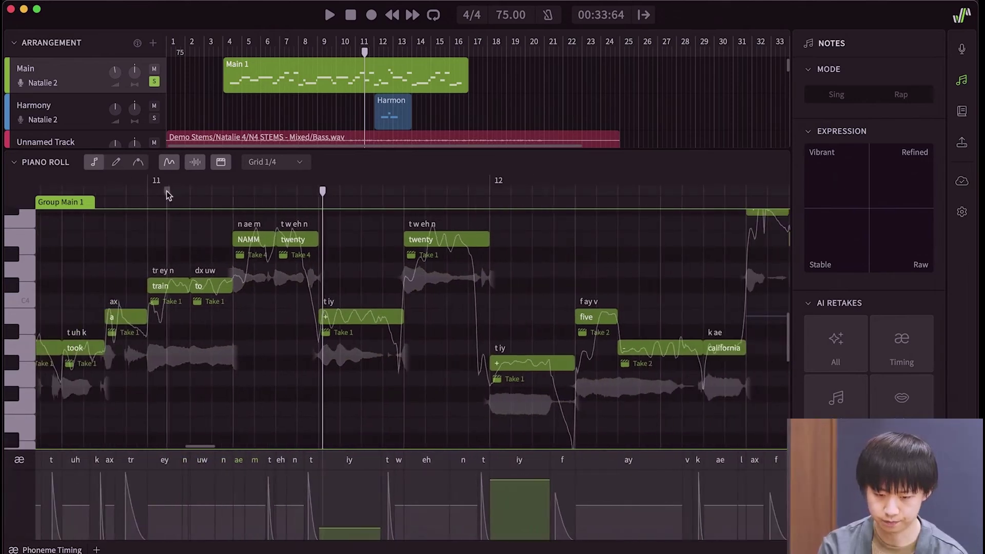
pyautogui.moveTo(166, 191); pyautogui.dragTo(128, 190)
pyautogui.press('space')
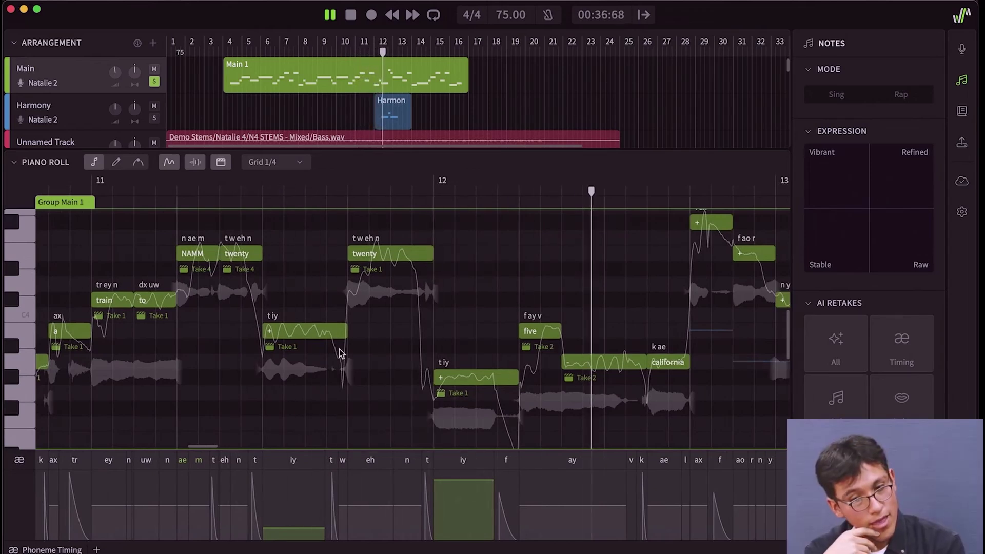
pyautogui.press('space')
pyautogui.hscroll(-5, 242, 396)
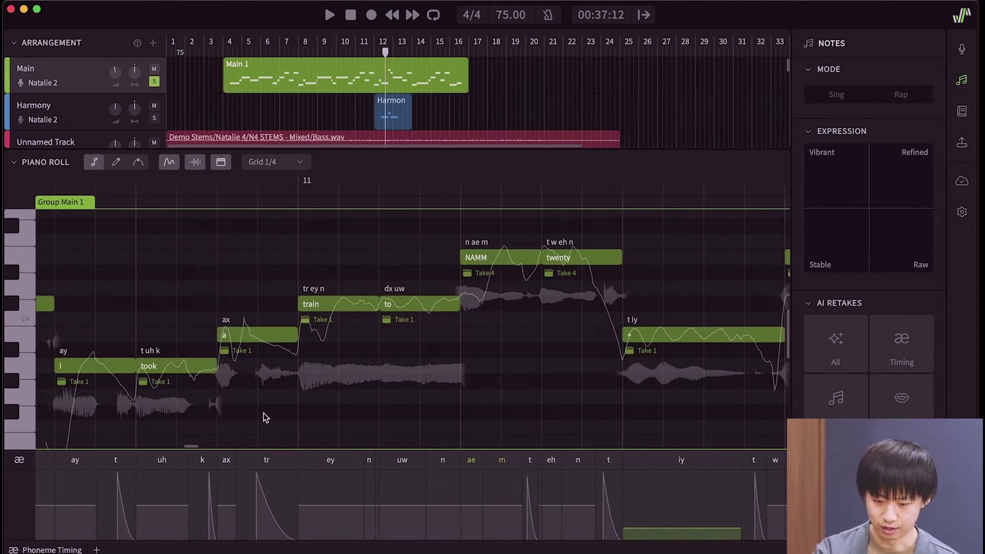
pyautogui.scroll(5, 263, 414)
# Push the start of the 'tr' phoneme later and replay the phrase.
pyautogui.hscroll(-2, 271, 394)
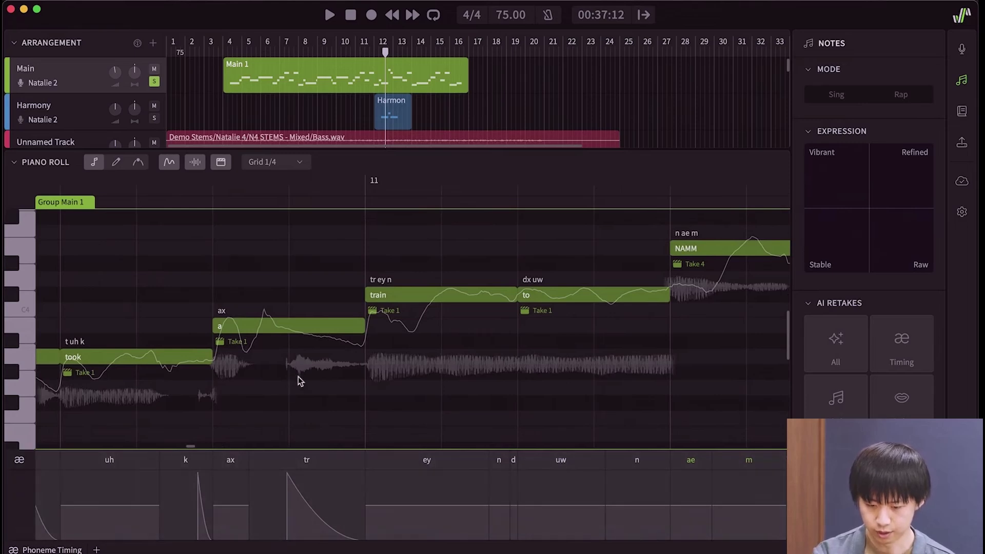
pyautogui.scroll(-3, 320, 398)
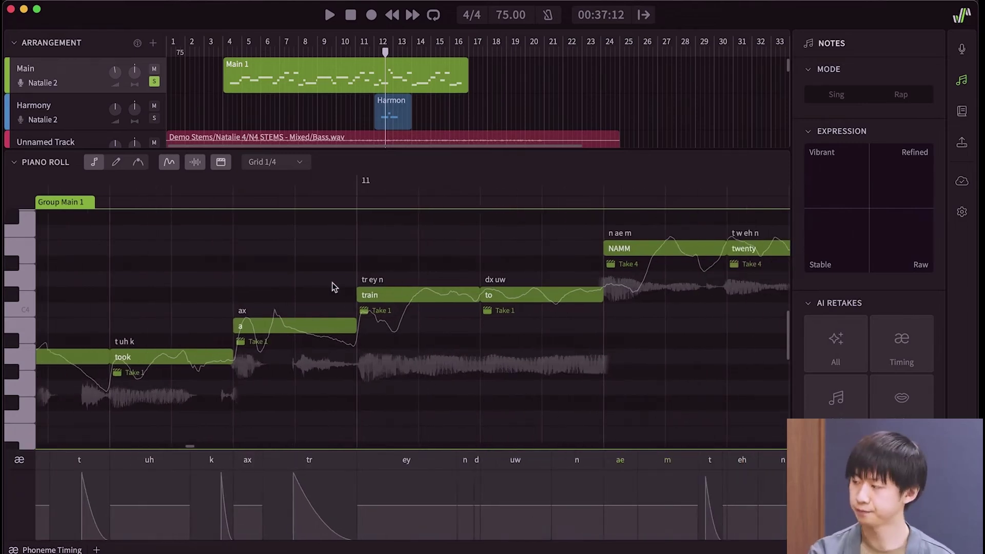
pyautogui.click(295, 471)
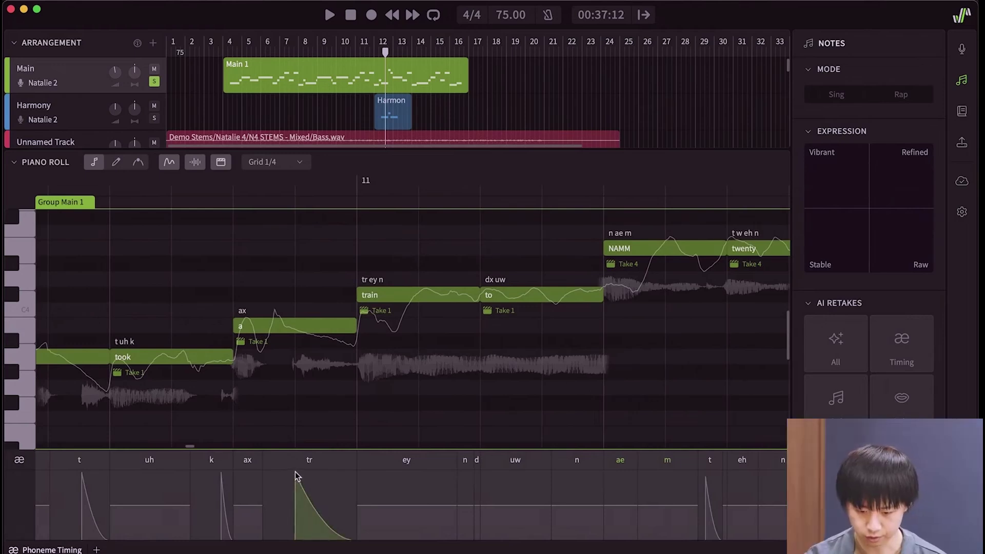
pyautogui.moveTo(294, 472); pyautogui.dragTo(309, 468)
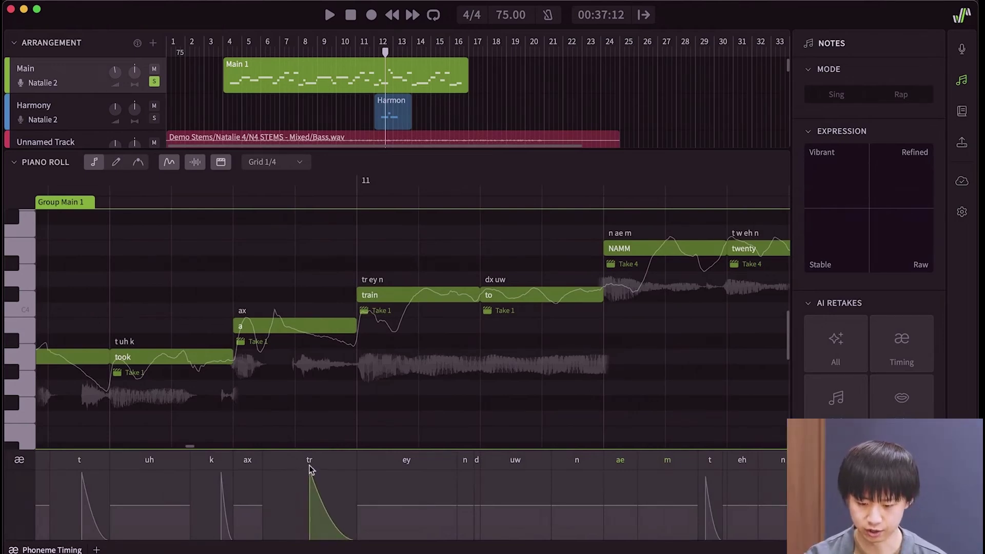
pyautogui.click(189, 191)
pyautogui.press('space')
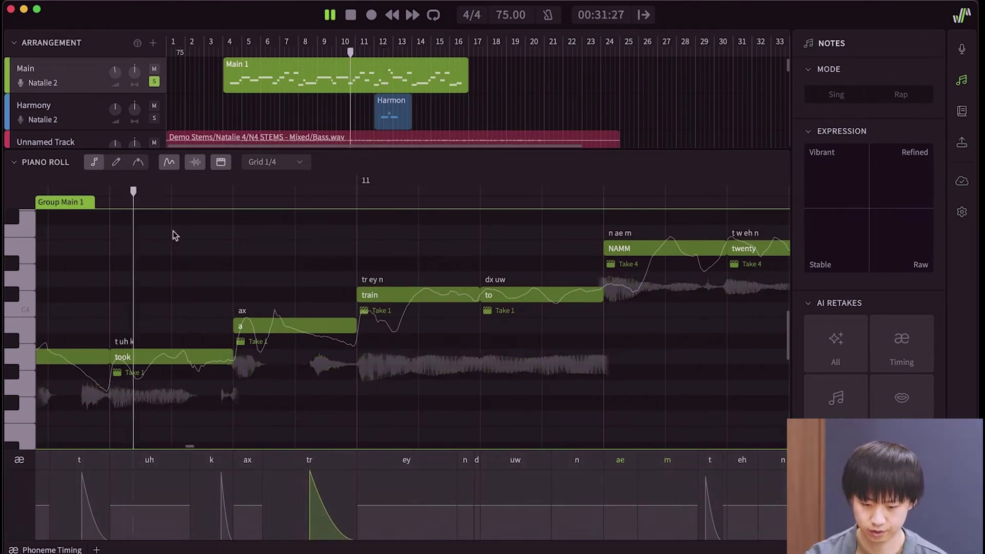
pyautogui.press('space')
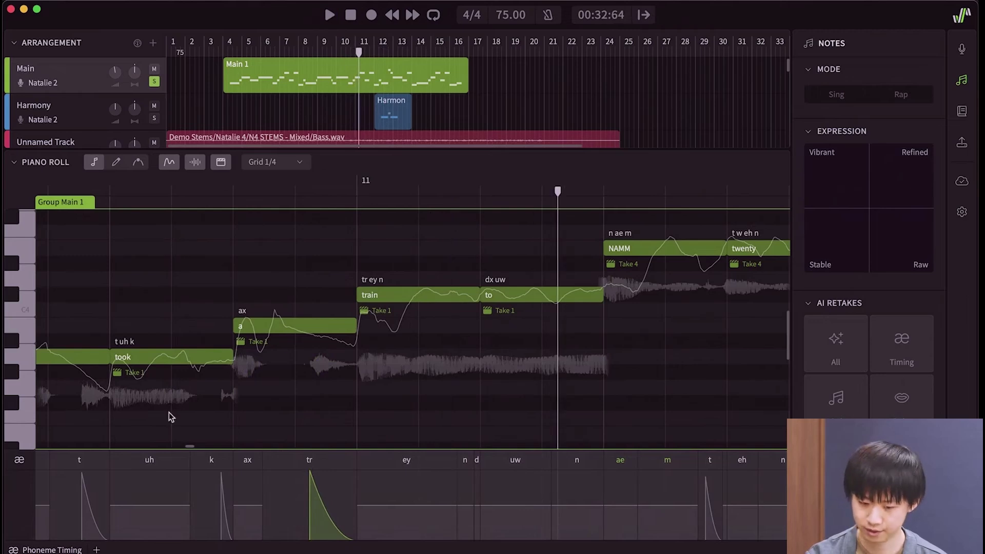
# Move the 'tr' phoneme's start earlier and replay from before 'took a train'.
pyautogui.click(276, 469)
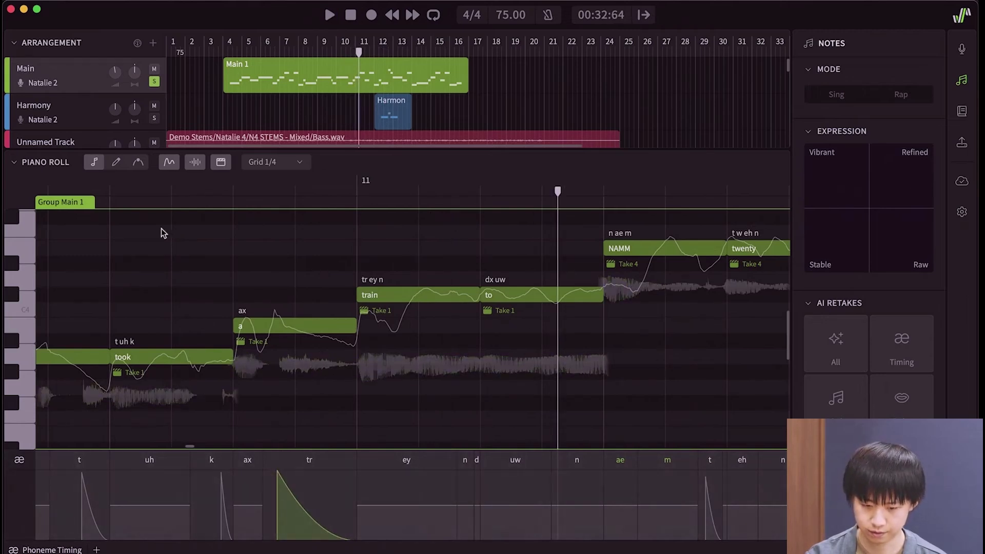
pyautogui.click(149, 184)
pyautogui.press('space')
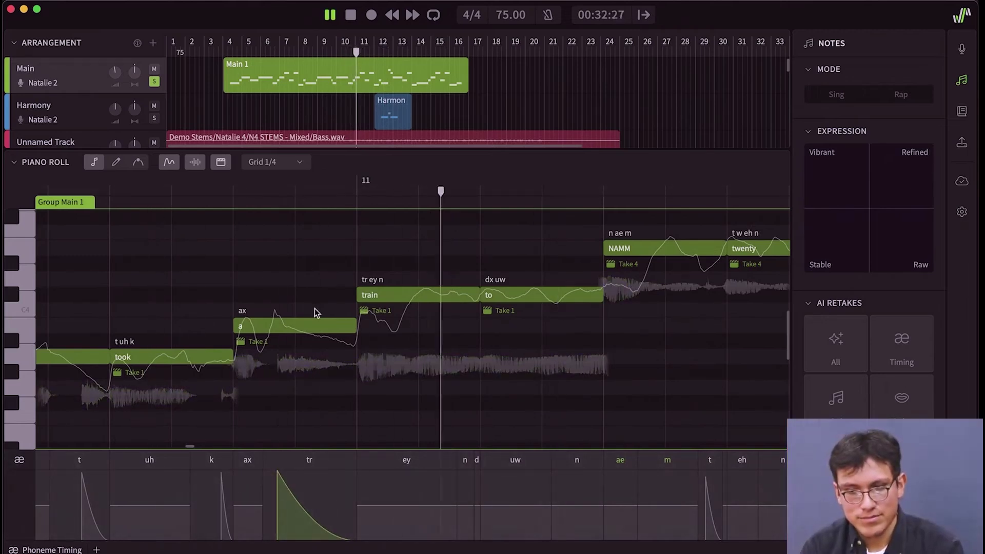
pyautogui.press('space')
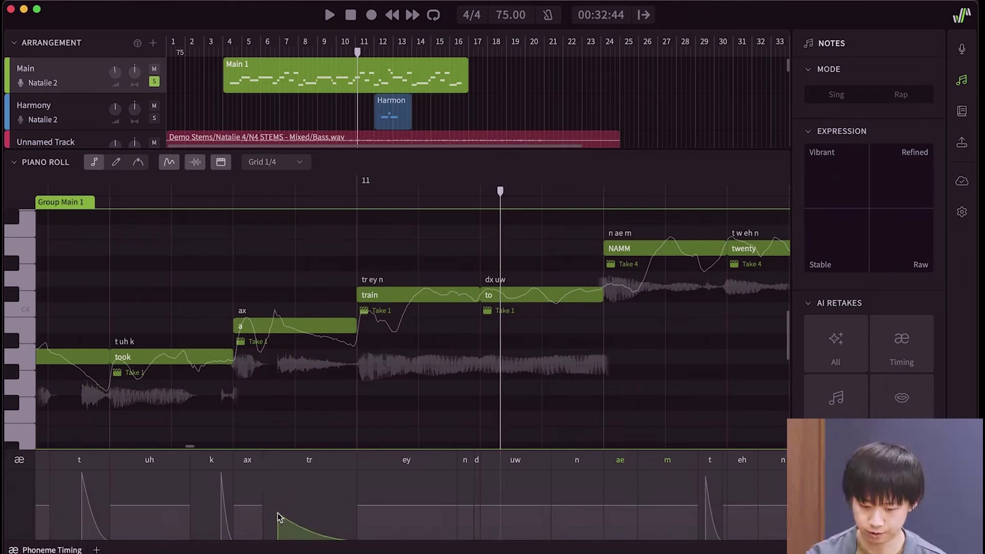
pyautogui.click(111, 186)
pyautogui.press('space')
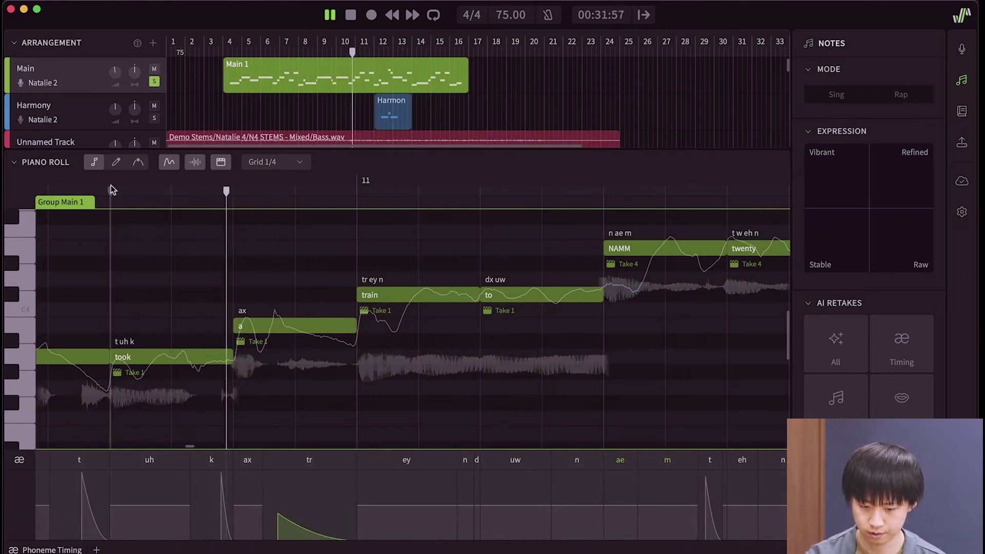
pyautogui.press('space')
# Reshape the 'tr' onset to be stronger and replay from 'took'.
pyautogui.scroll(-1, 297, 480)
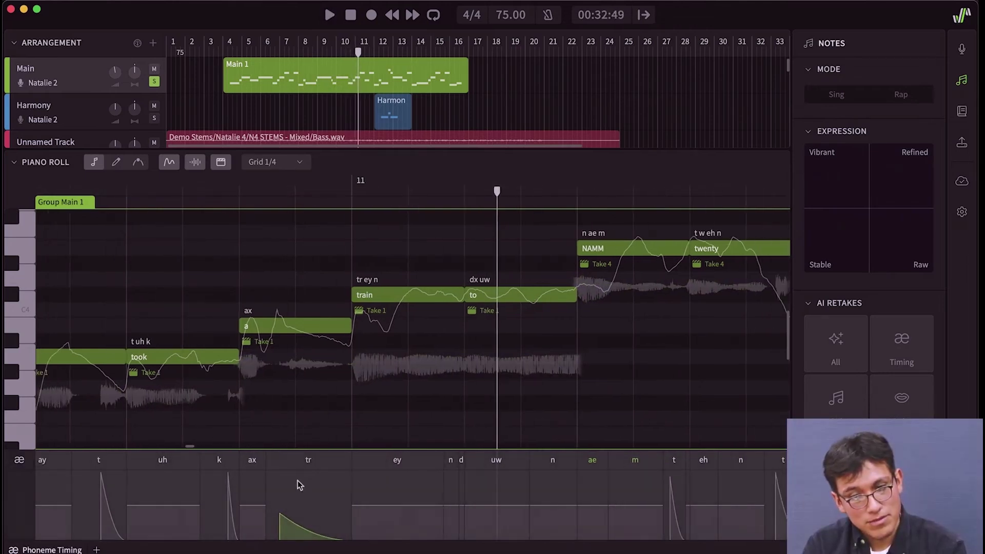
pyautogui.moveTo(298, 480)
pyautogui.mouseDown()
pyautogui.moveTo(295, 467)
pyautogui.moveTo(281, 475)
pyautogui.mouseUp()
pyautogui.scroll(-2, 291, 378)
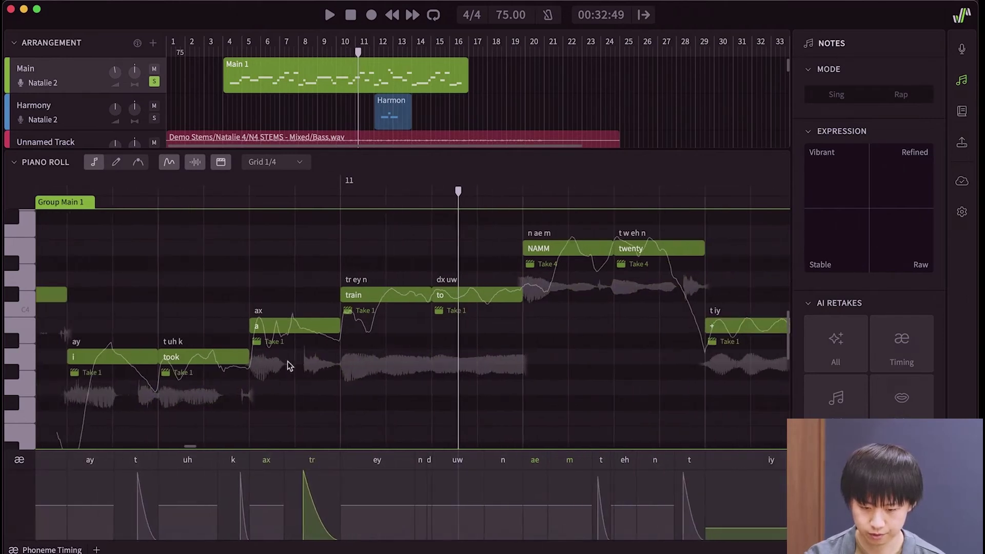
pyautogui.moveTo(206, 190); pyautogui.dragTo(149, 190)
pyautogui.press('space')
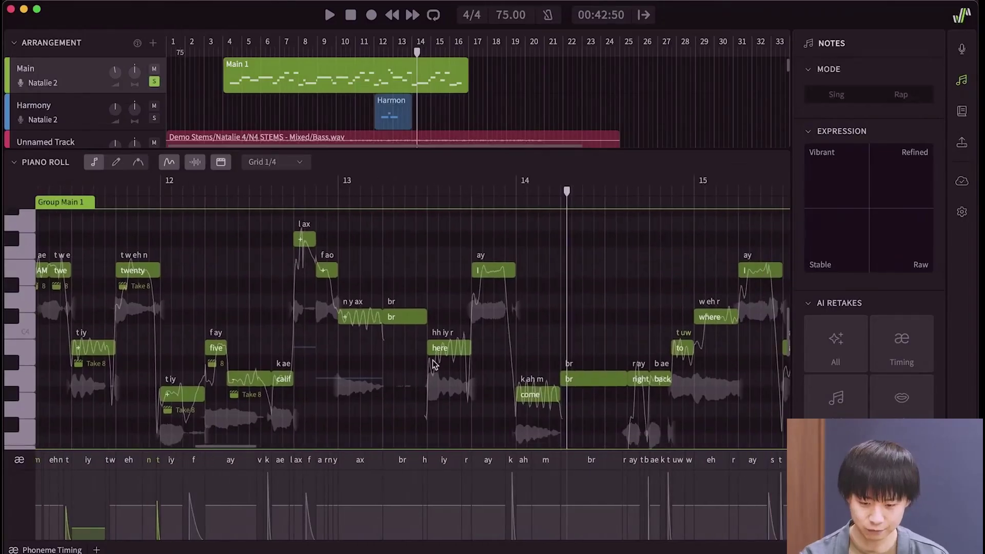
pyautogui.scroll(3, 432, 364)
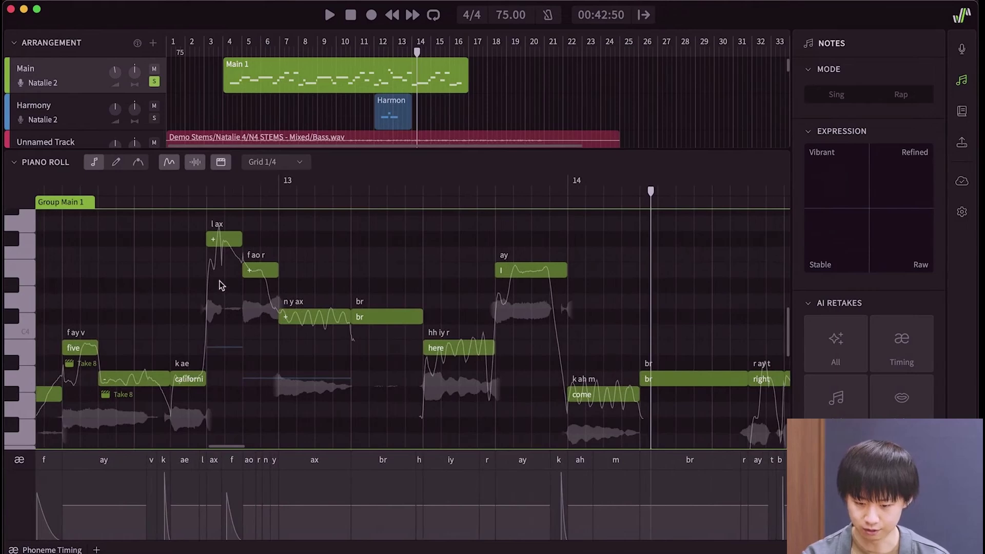
pyautogui.click(149, 191)
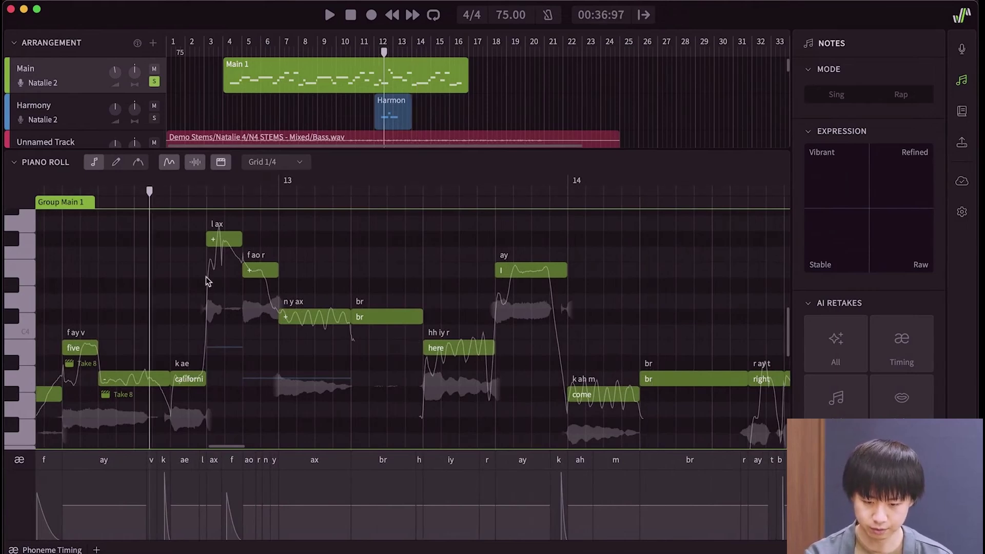
pyautogui.scroll(-1, 224, 302)
pyautogui.hscroll(1, 224, 302)
pyautogui.press('space')
pyautogui.scroll(1, 262, 339)
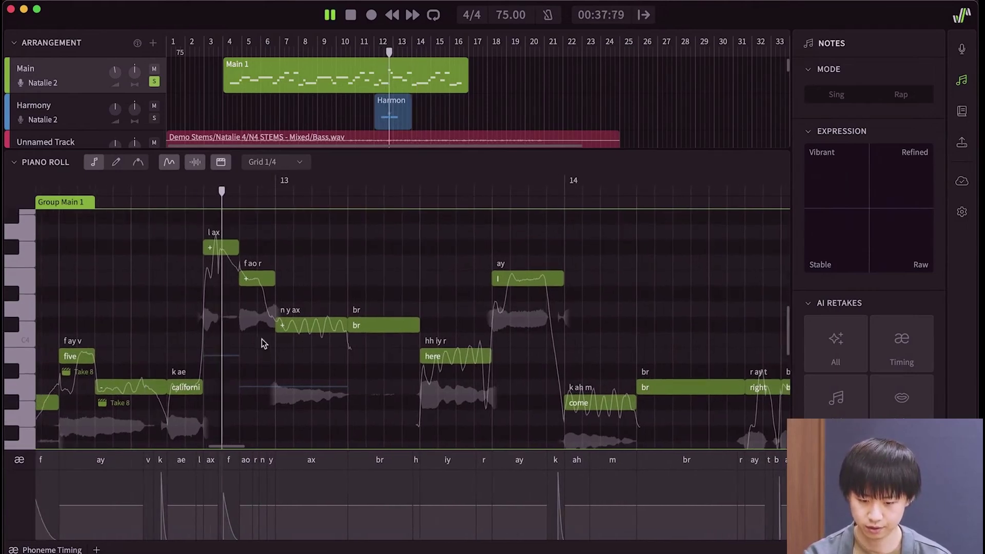
pyautogui.hscroll(-1, 297, 358)
pyautogui.scroll(-1, 374, 359)
pyautogui.hscroll(-1, 374, 359)
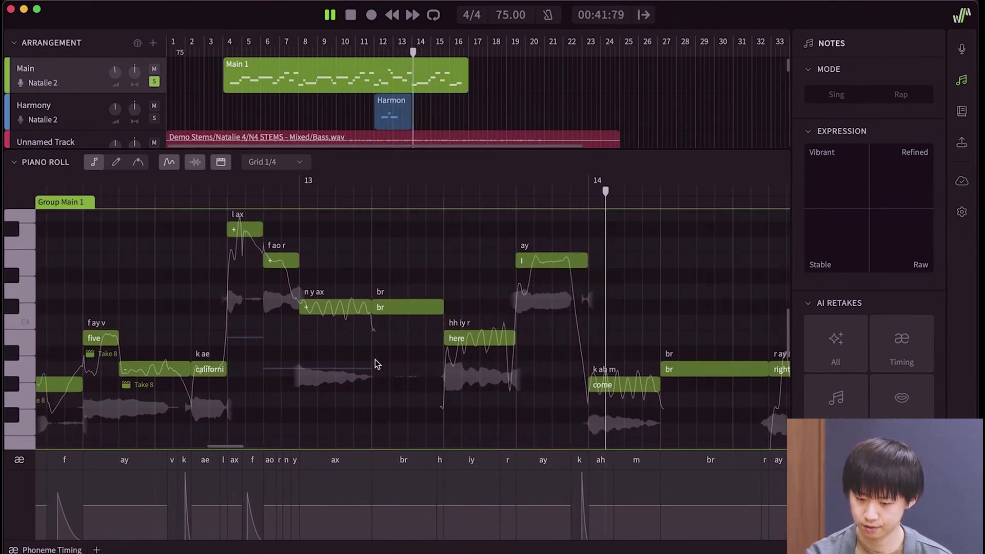
pyautogui.press('space')
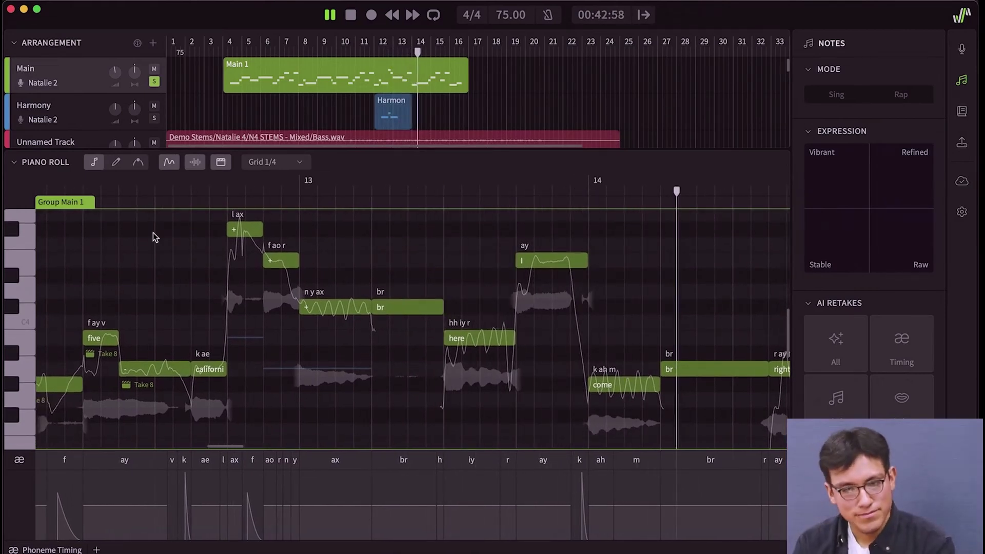
# Switch to the pitch pen tool and scroll to the 'f ao r' notes.
pyautogui.click(140, 164)
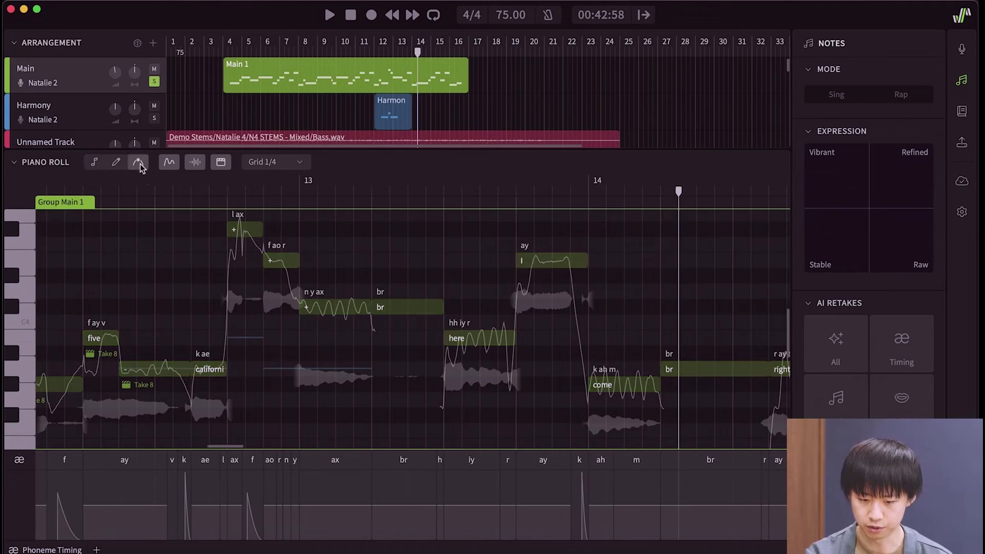
pyautogui.hscroll(-3, 239, 359)
pyautogui.scroll(-1, 238, 359)
pyautogui.hscroll(-3, 242, 367)
pyautogui.scroll(1, 242, 367)
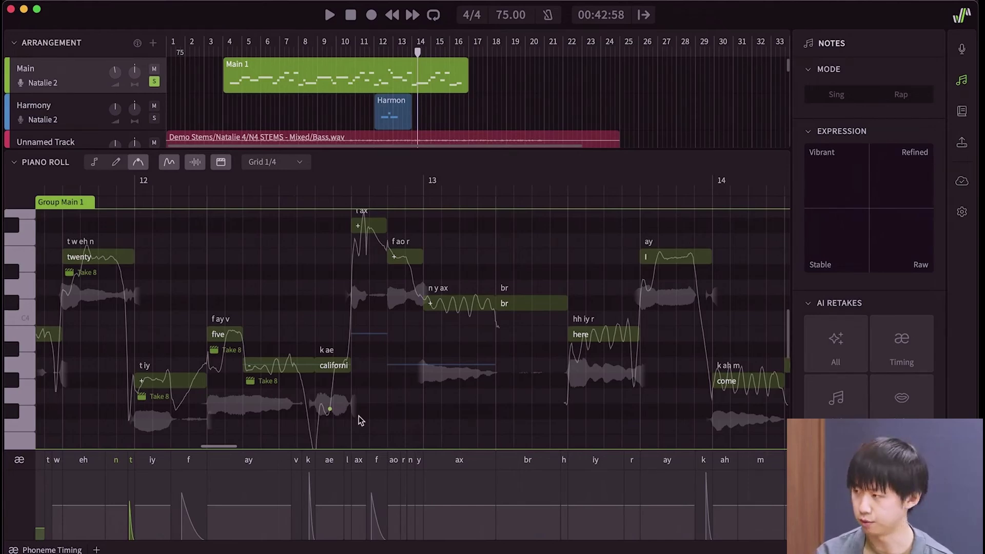
# Play from just before bar 13, then draw a pitch dip leading into 'n y ax'.
pyautogui.click(296, 185)
pyautogui.press('space')
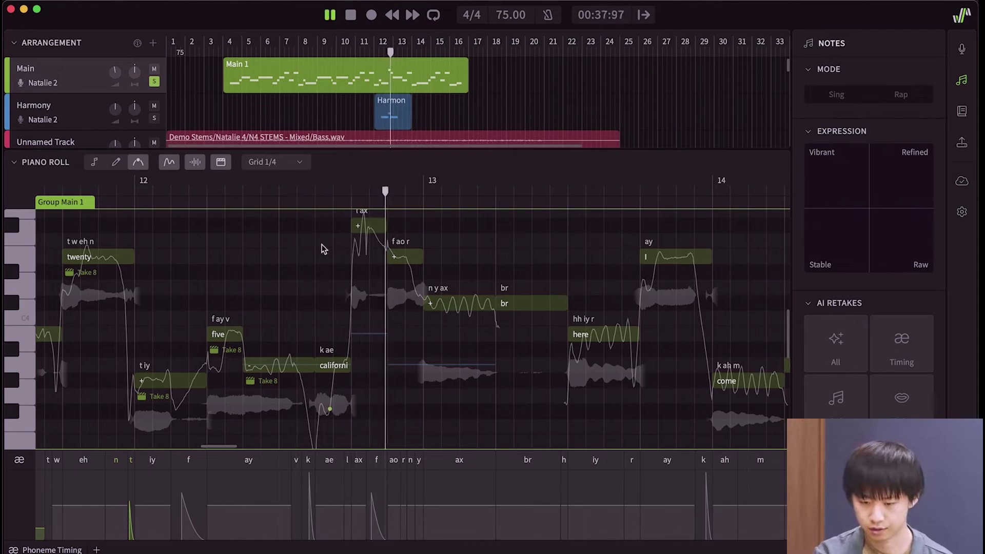
pyautogui.press('space')
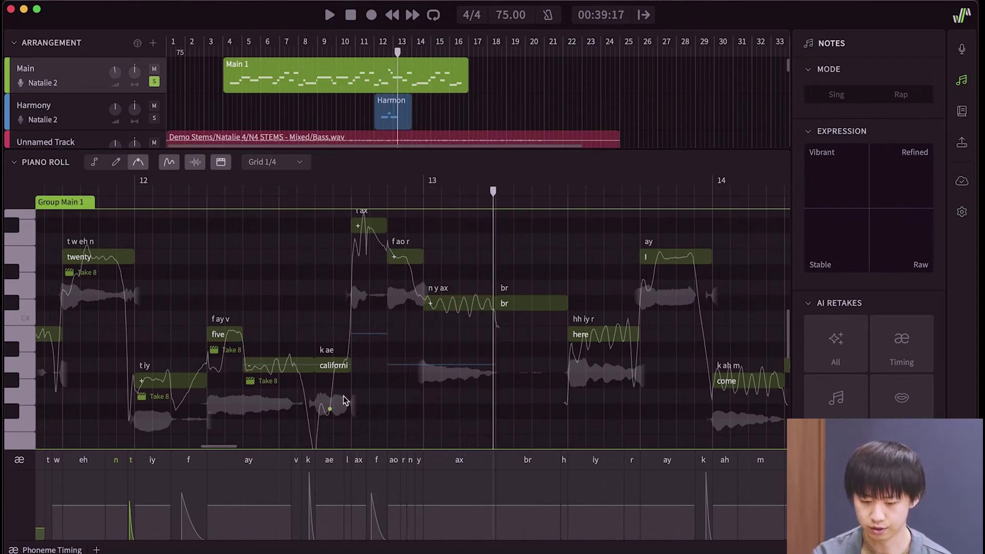
pyautogui.hscroll(2, 425, 279)
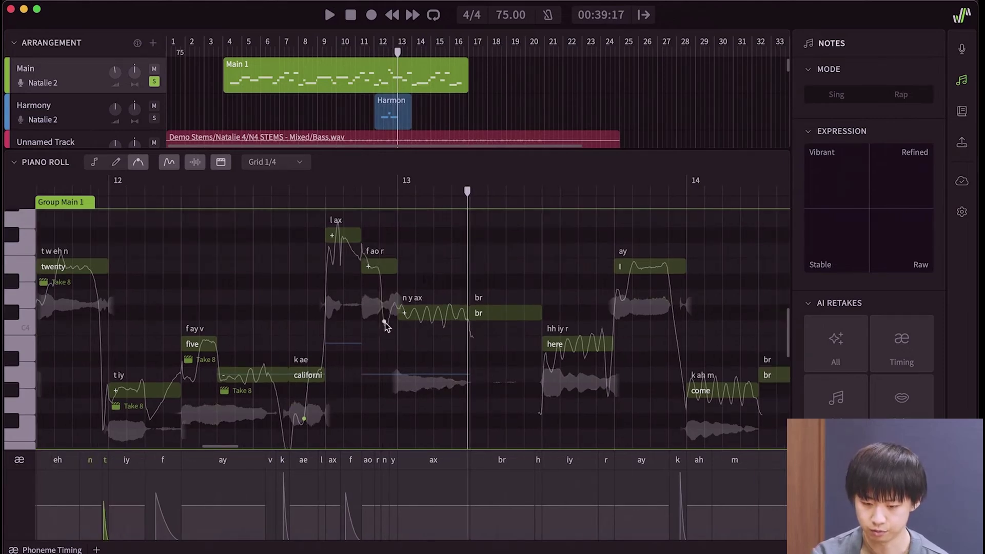
pyautogui.moveTo(385, 323)
pyautogui.mouseDown()
pyautogui.moveTo(386, 287)
pyautogui.moveTo(393, 351)
pyautogui.moveTo(425, 347)
pyautogui.moveTo(383, 338)
pyautogui.moveTo(383, 249)
pyautogui.moveTo(385, 313)
pyautogui.mouseUp()
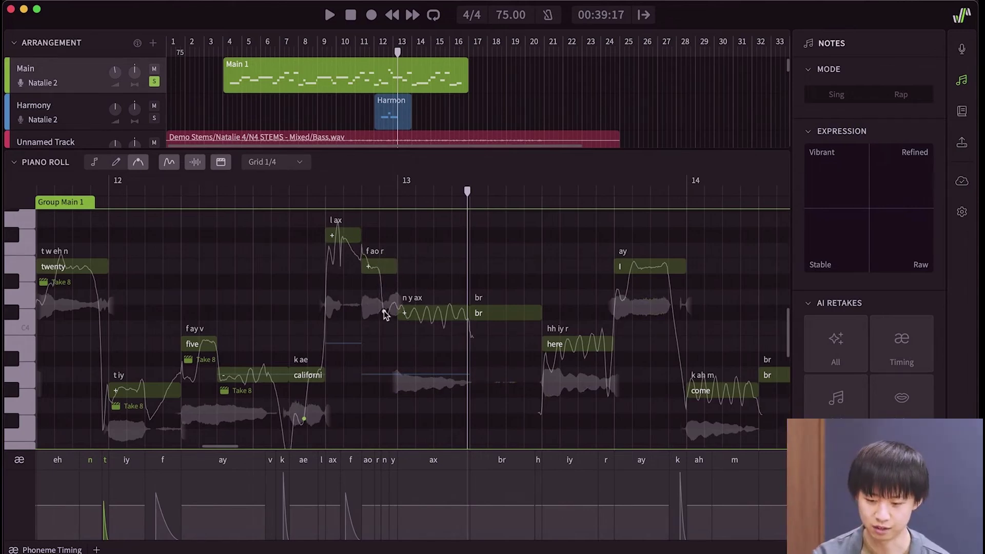
# Select the 'n y ax' note, add three pitch control points on its curve, and box-select two.
pyautogui.press('1')
pyautogui.click(433, 312)
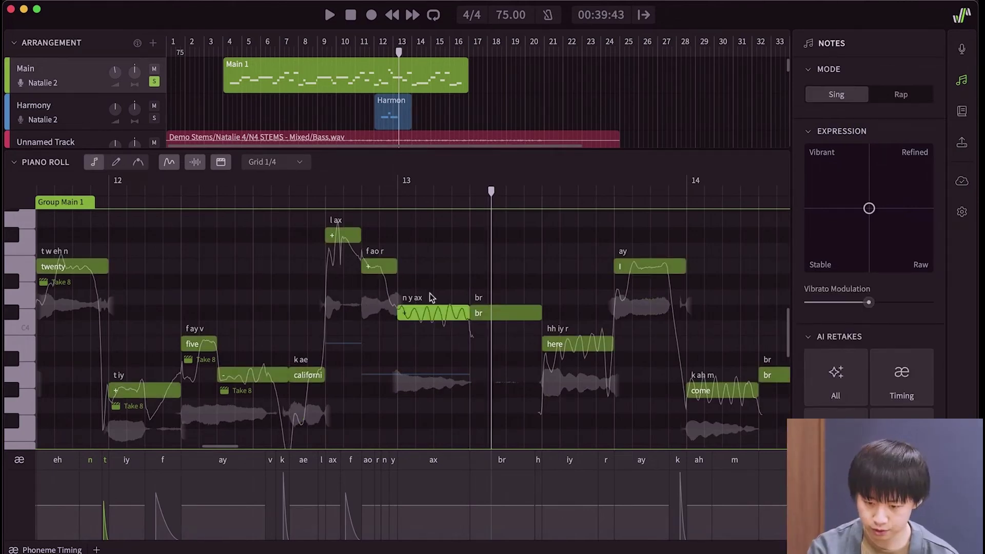
pyautogui.click(140, 162)
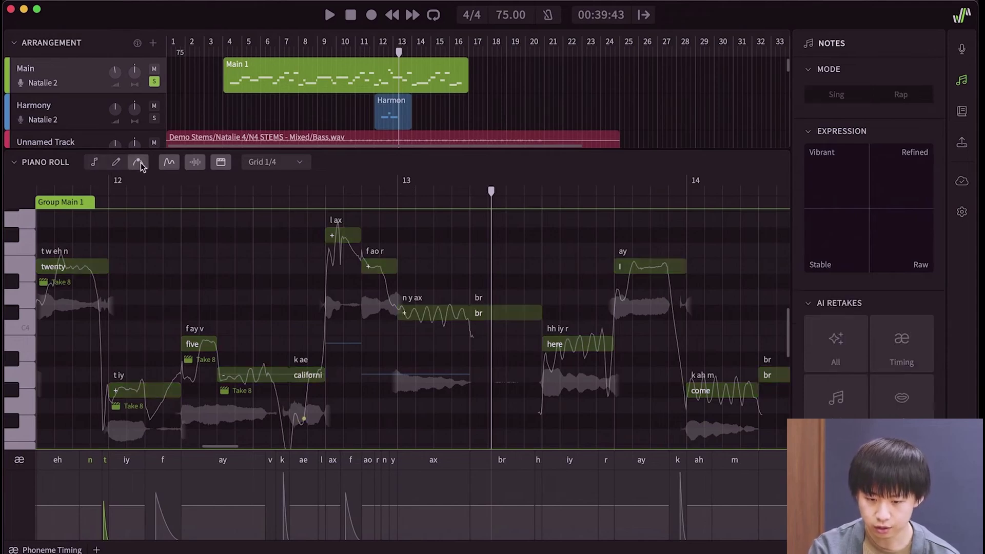
pyautogui.scroll(5, 455, 345)
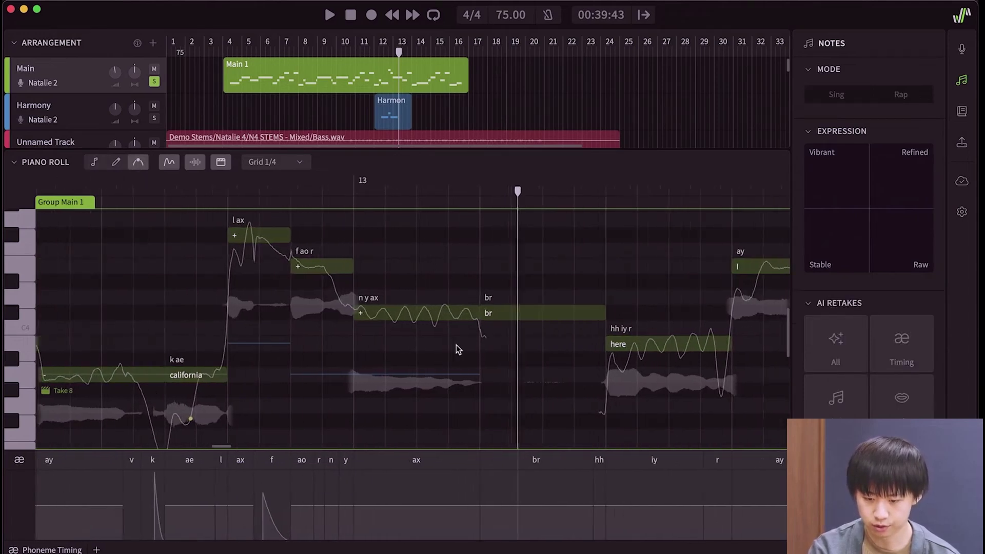
pyautogui.click(375, 310)
pyautogui.click(387, 322)
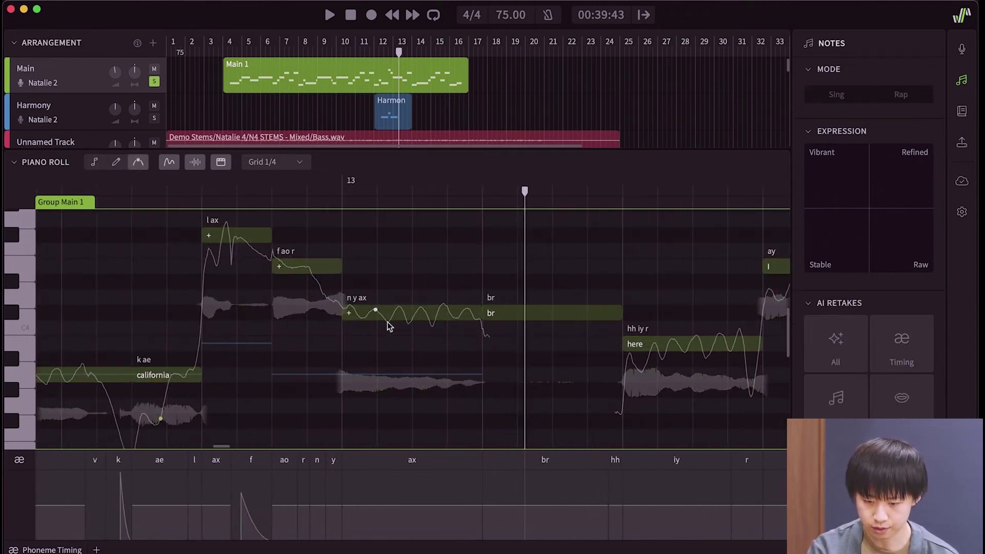
pyautogui.click(420, 307)
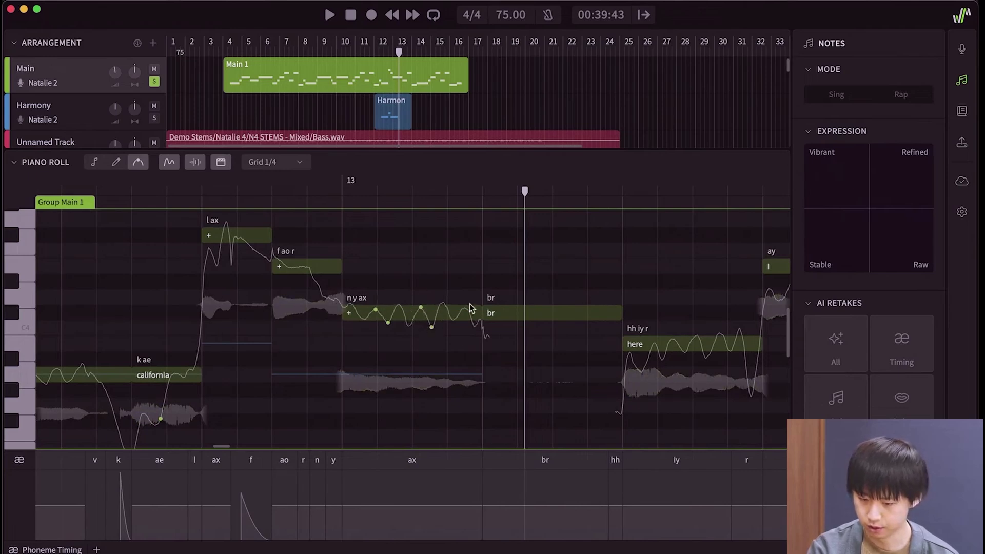
pyautogui.moveTo(357, 290); pyautogui.dragTo(393, 314)
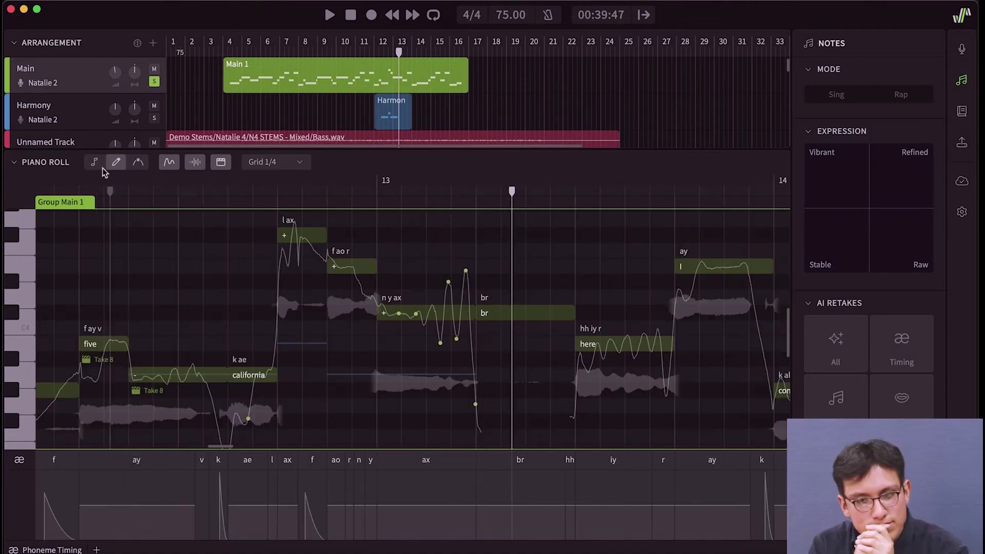
# With the pitch pen, redraw the 'I' note's fall toward 'come' and audition it.
pyautogui.click(115, 163)
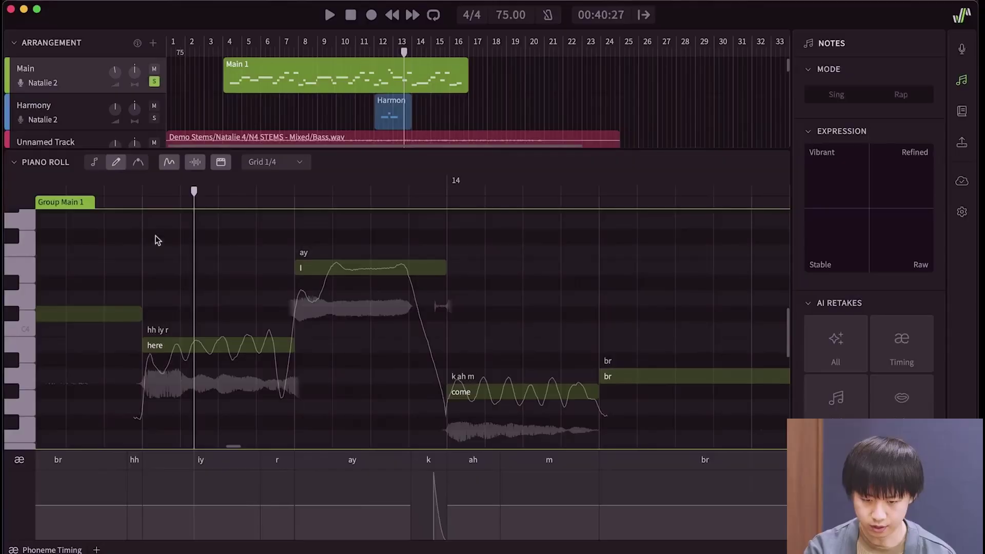
pyautogui.click(121, 191)
pyautogui.press('space')
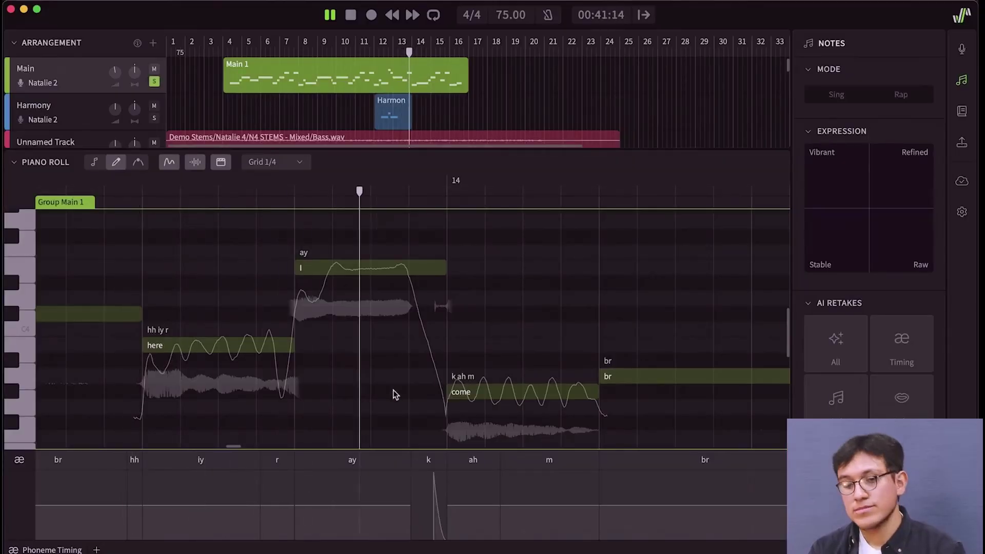
pyautogui.press('space')
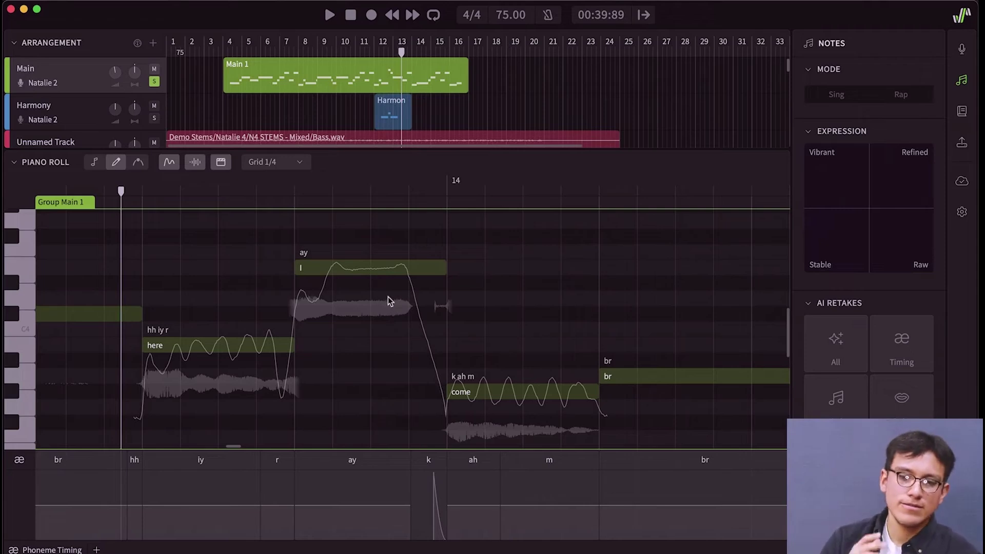
pyautogui.moveTo(388, 301)
pyautogui.mouseDown()
pyautogui.moveTo(402, 334)
pyautogui.moveTo(386, 320)
pyautogui.moveTo(406, 381)
pyautogui.mouseUp()
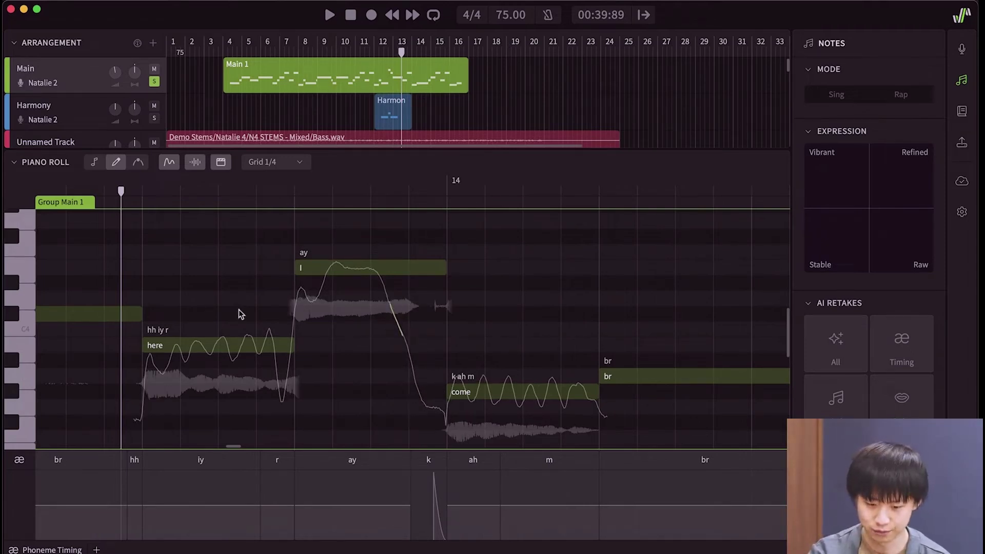
pyautogui.press('space')
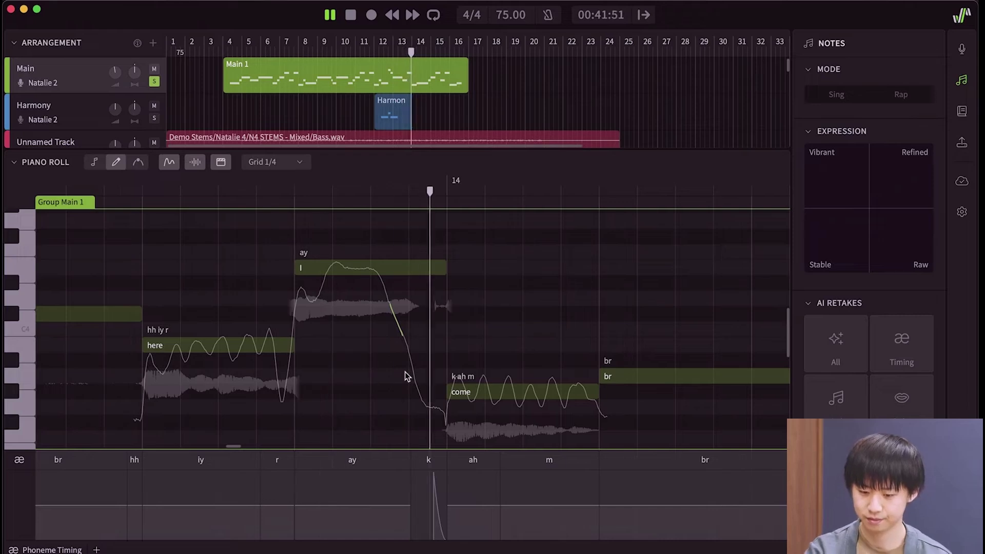
pyautogui.press('space')
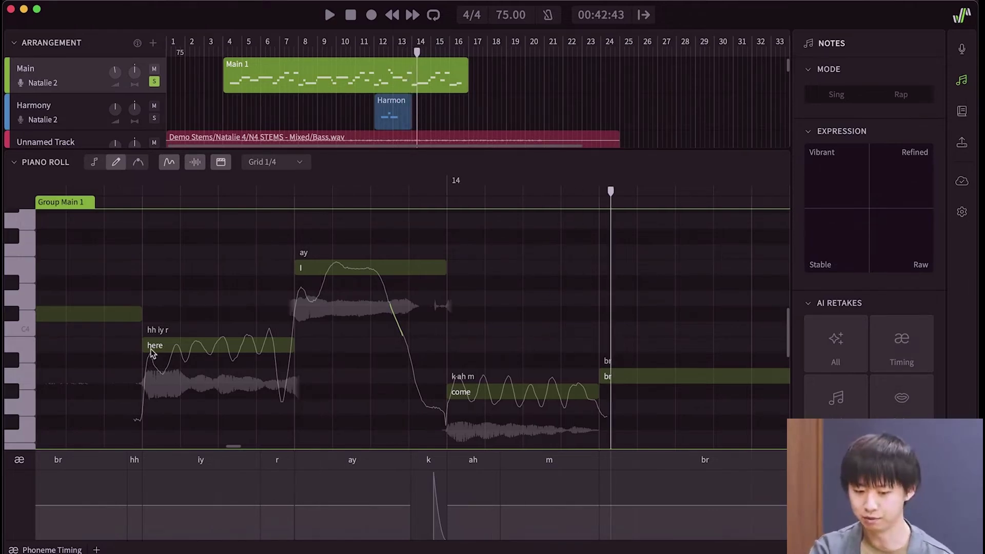
# Draw a flat pitch with an upward jump on 'here' and a rise-fall bend on 'come'.
pyautogui.moveTo(152, 348)
pyautogui.mouseDown()
pyautogui.moveTo(200, 346)
pyautogui.moveTo(207, 286)
pyautogui.moveTo(230, 290)
pyautogui.moveTo(242, 346)
pyautogui.moveTo(284, 345)
pyautogui.mouseUp()
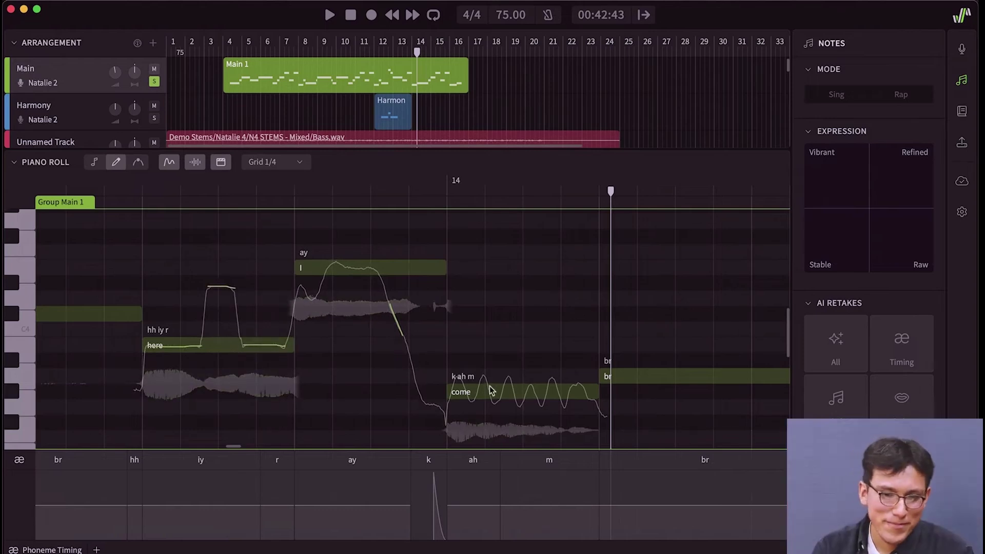
pyautogui.moveTo(479, 396)
pyautogui.mouseDown()
pyautogui.moveTo(513, 393)
pyautogui.moveTo(535, 351)
pyautogui.moveTo(546, 394)
pyautogui.moveTo(565, 390)
pyautogui.mouseUp()
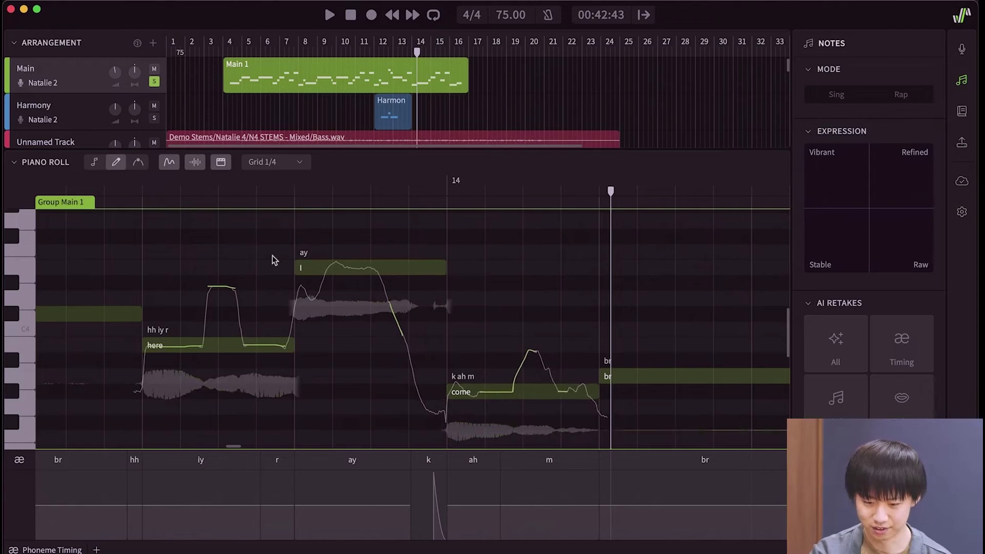
pyautogui.click(113, 186)
pyautogui.press('space')
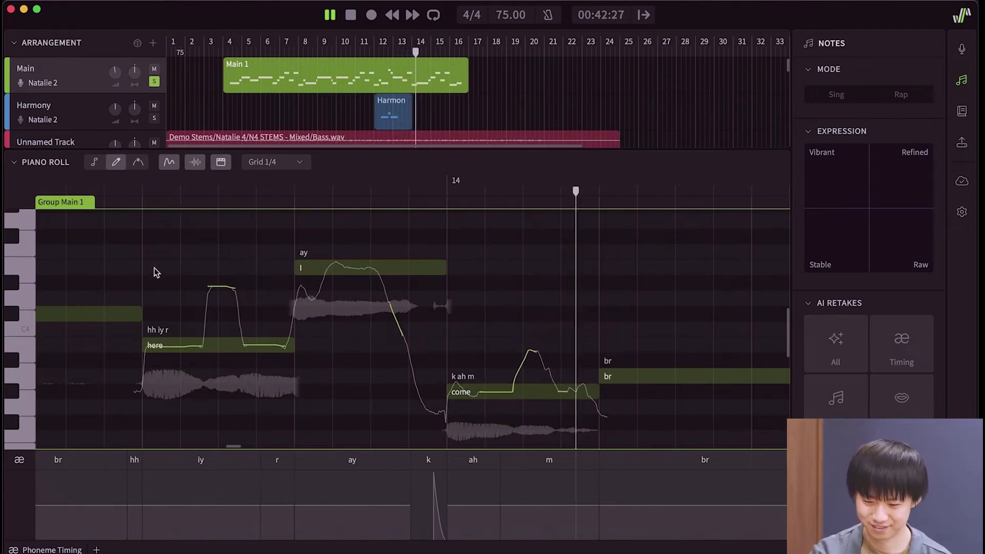
pyautogui.press('space')
# Delete the br breath notes and select the 'here', 'I' and 'come' notes.
pyautogui.click(95, 163)
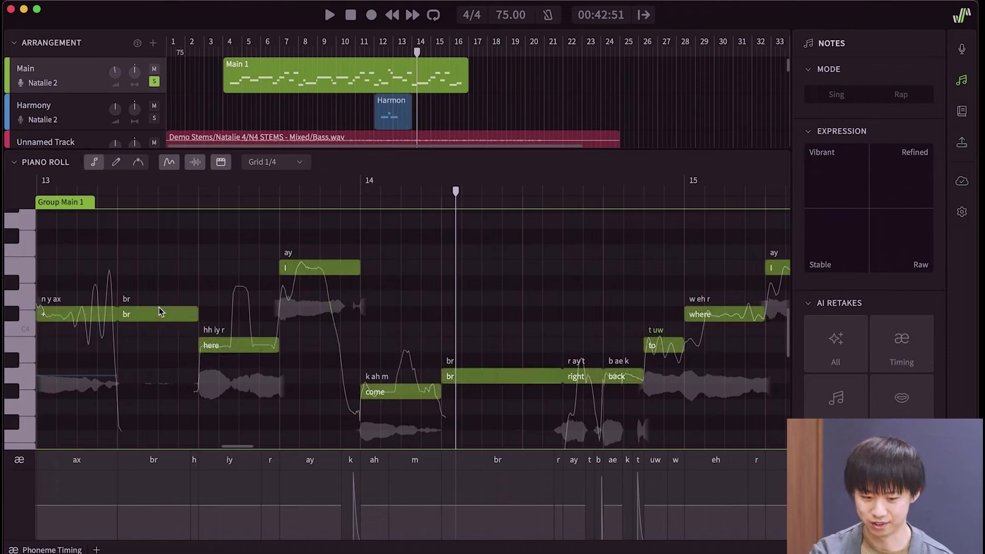
pyautogui.press('BackSpace')
pyautogui.press('3')
pyautogui.moveTo(179, 256); pyautogui.dragTo(428, 423)
pyautogui.click(461, 371)
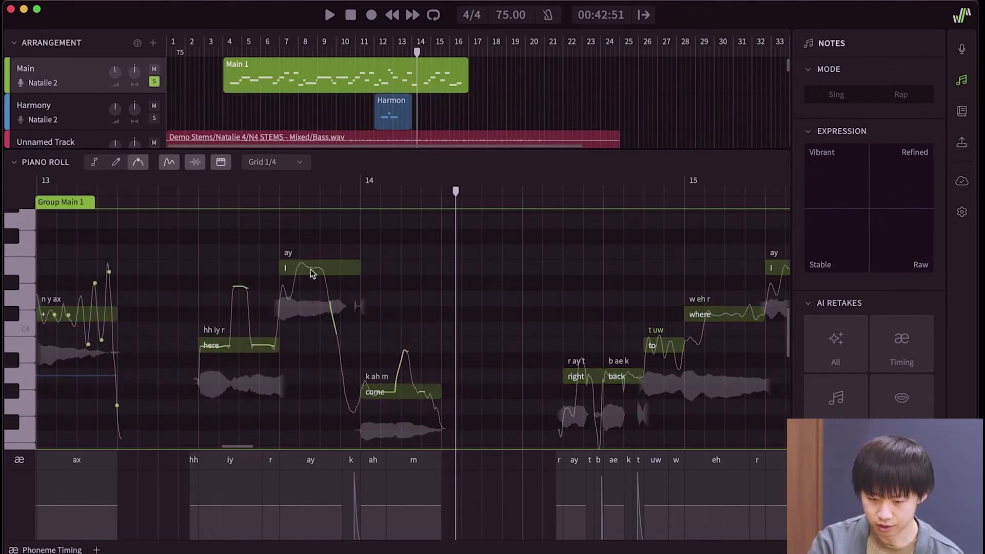
pyautogui.click(94, 161)
pyautogui.moveTo(183, 246); pyautogui.dragTo(466, 394)
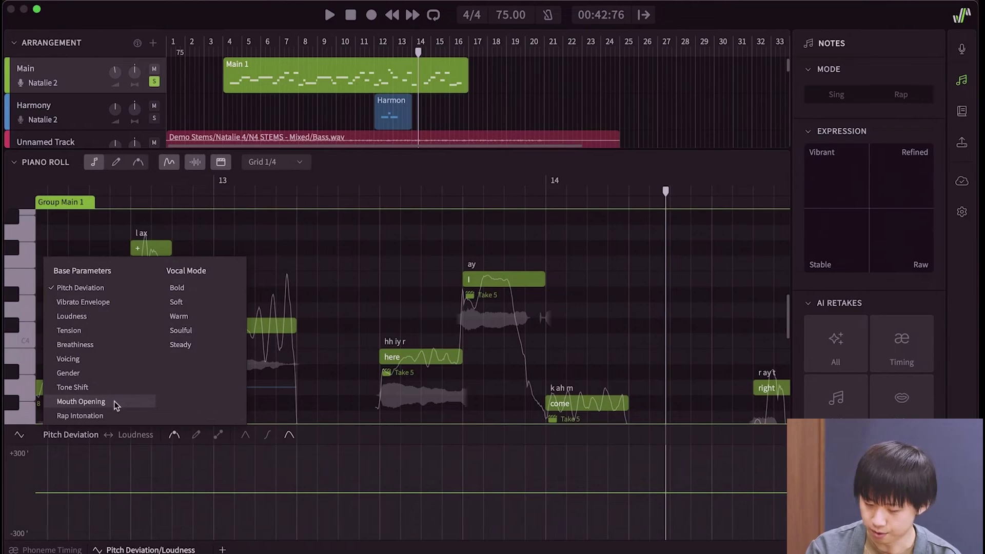
# Show the Mouth Opening curve in the parameter pane and scroll to the phrase.
pyautogui.click(113, 401)
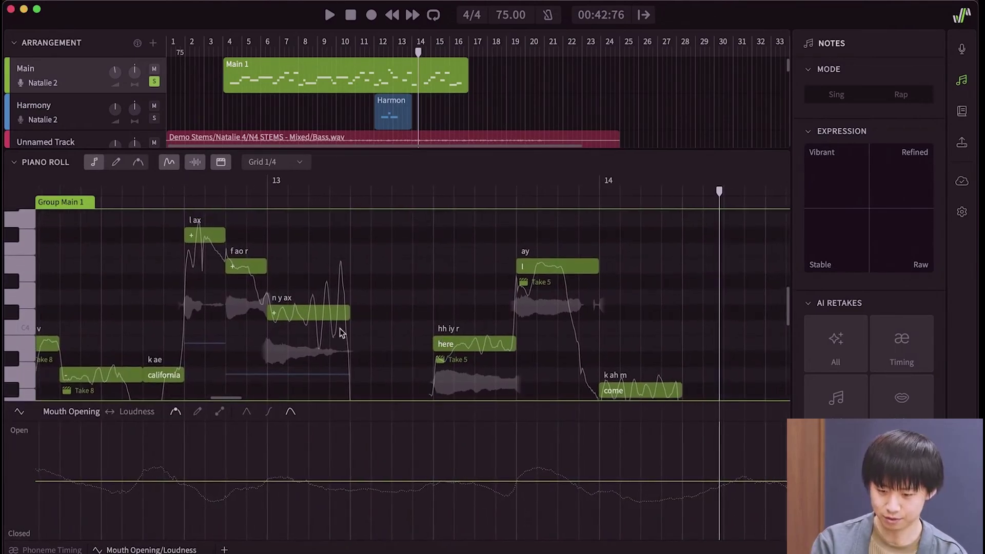
pyautogui.hscroll(-2, 324, 370)
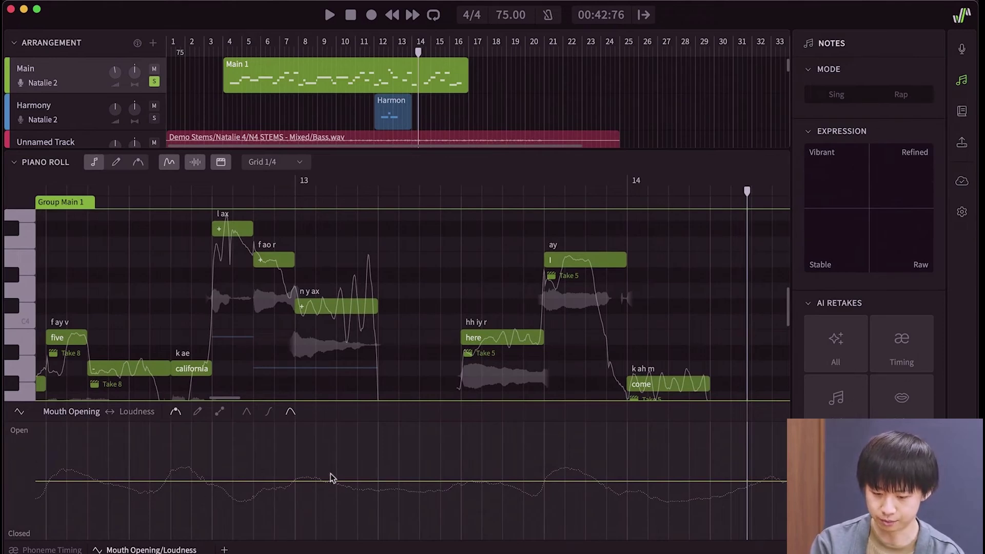
pyautogui.scroll(1, 616, 462)
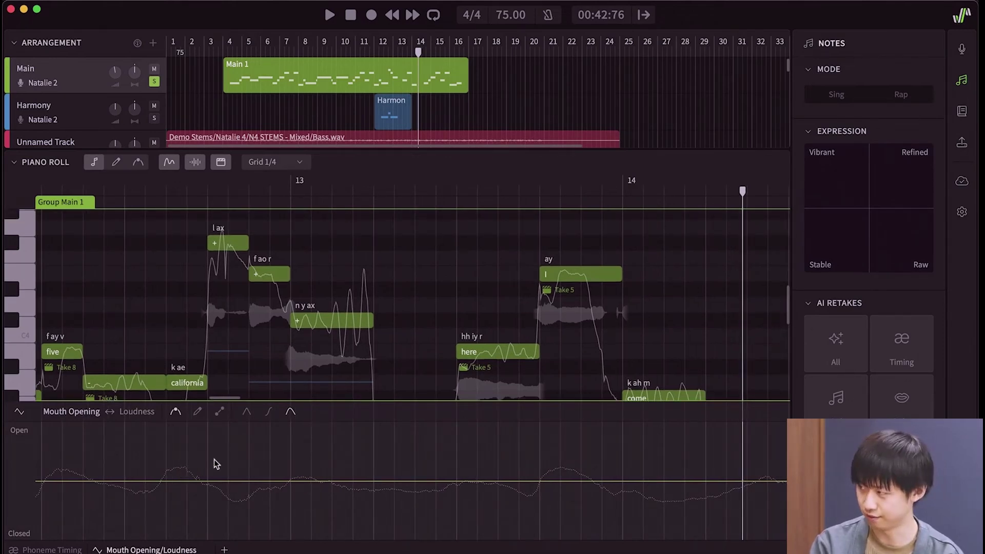
pyautogui.scroll(-1, 259, 371)
pyautogui.hscroll(1, 259, 371)
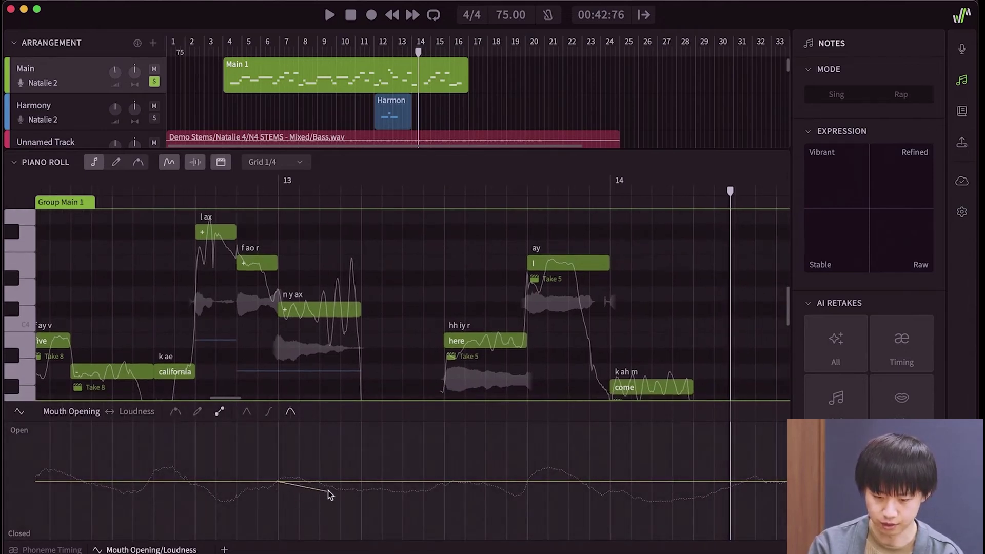
# Draw a straight Mouth Opening ramp across 'n y ax' and replay from just before it.
pyautogui.click(368, 530)
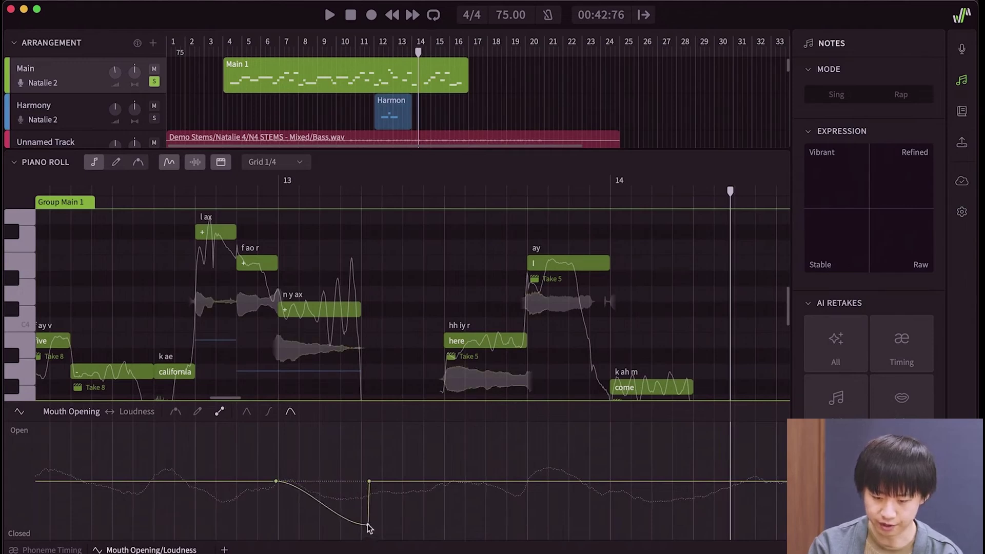
pyautogui.click(147, 188)
pyautogui.press('space')
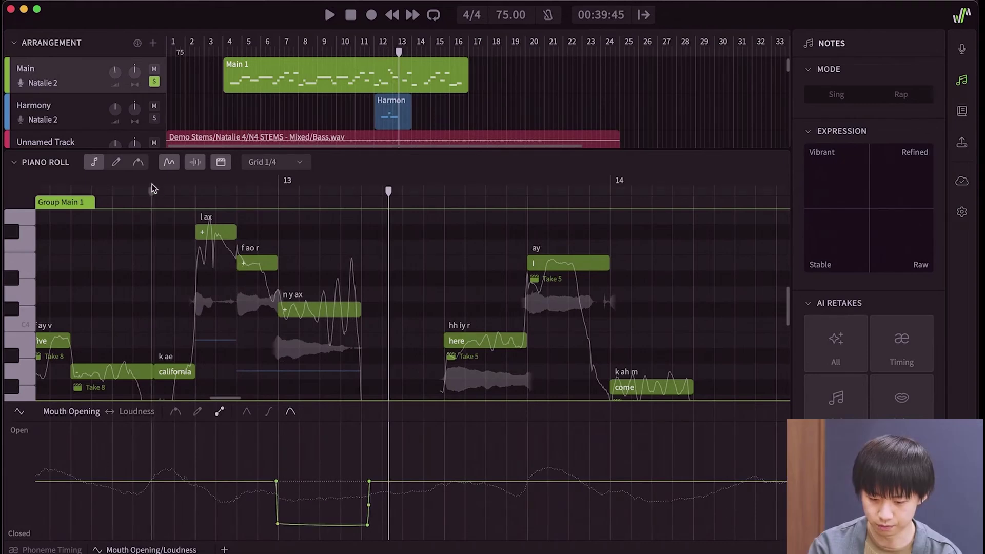
pyautogui.click(147, 186)
pyautogui.press('space')
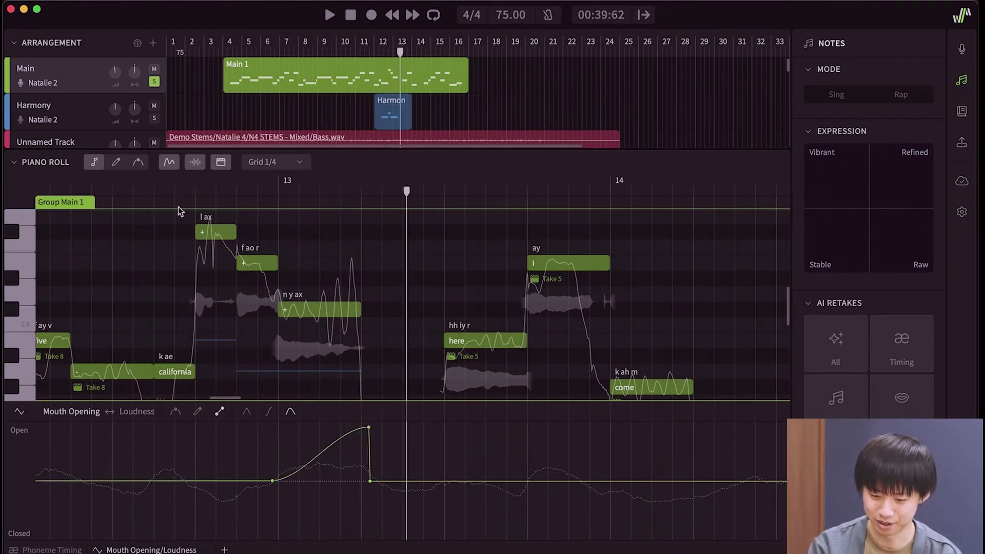
pyautogui.click(168, 190)
pyautogui.press('space')
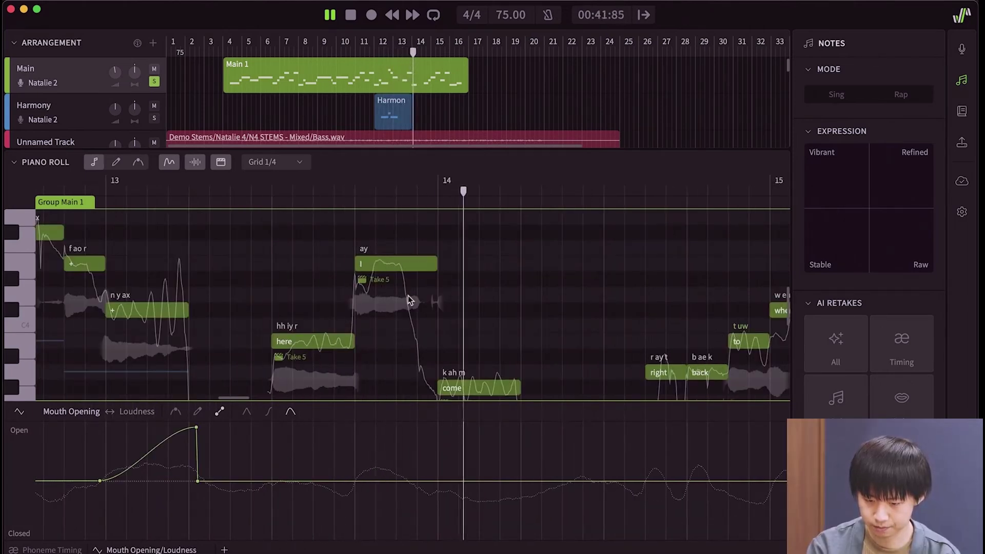
pyautogui.press('space')
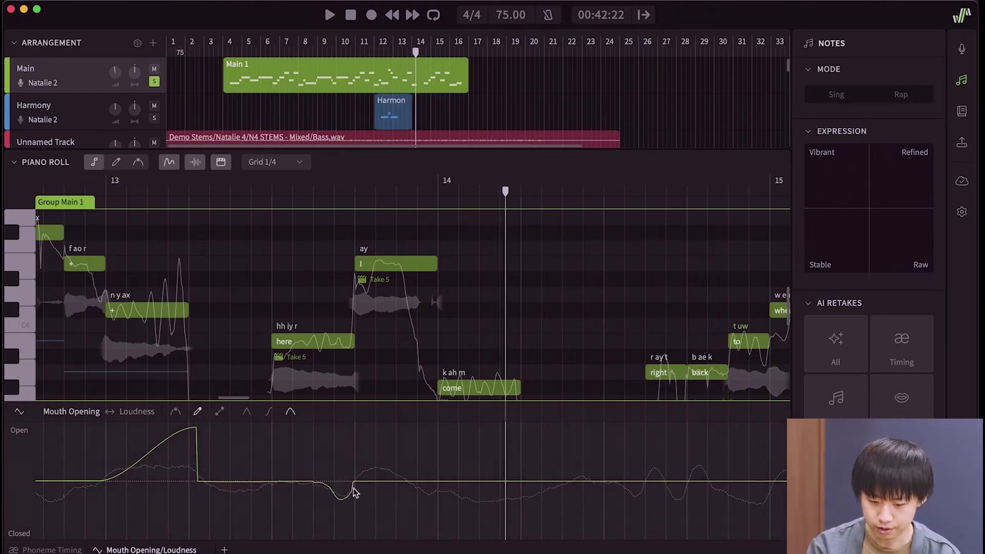
# Replay the edited mouth opening section from just before 'here'.
pyautogui.scroll(-1, 349, 287)
pyautogui.hscroll(1, 350, 287)
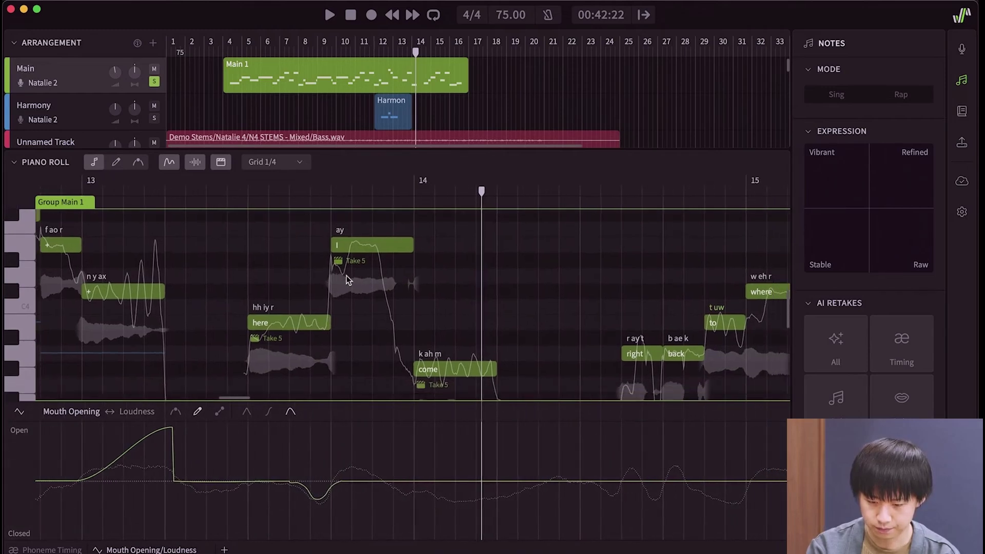
pyautogui.click(205, 184)
pyautogui.click(198, 186)
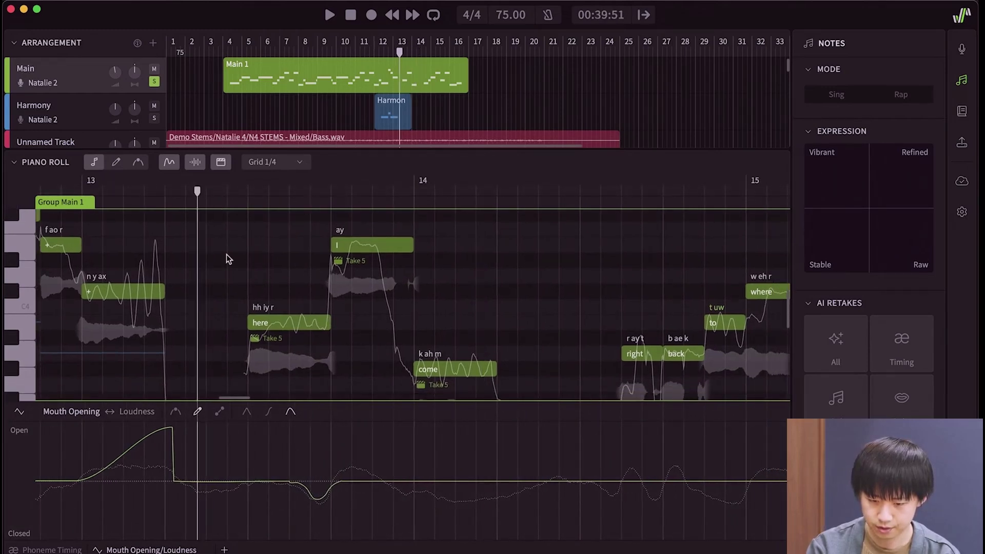
pyautogui.press('space')
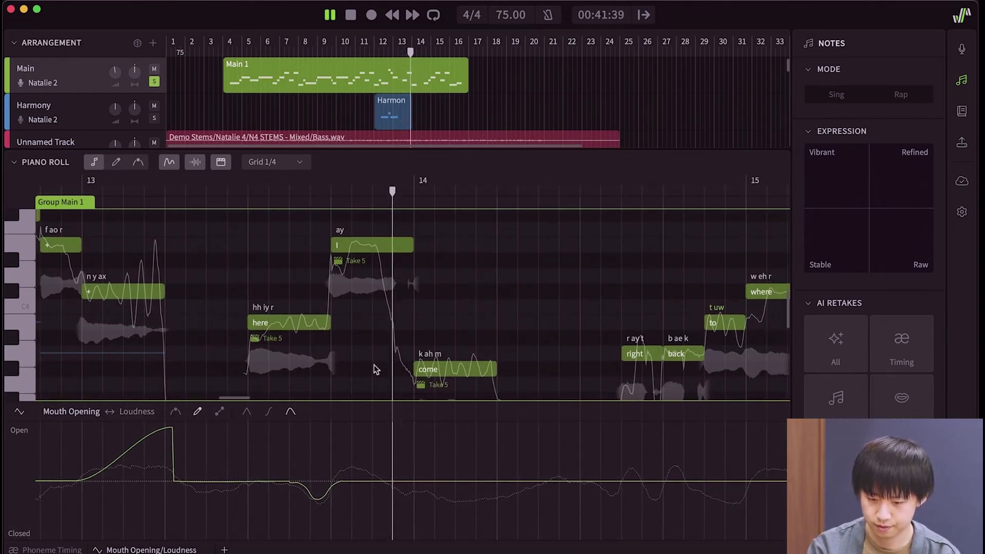